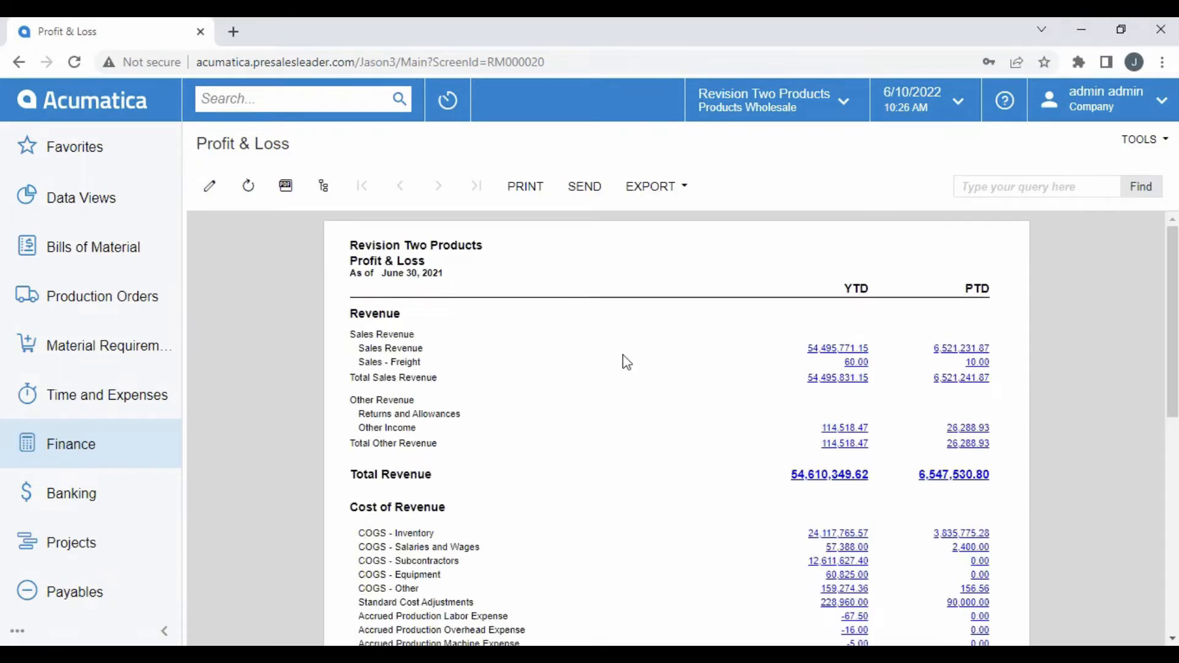
# - Drill into the year-to-date Sales Revenue figure in the Profit & Loss report
pyautogui.click(826, 349)
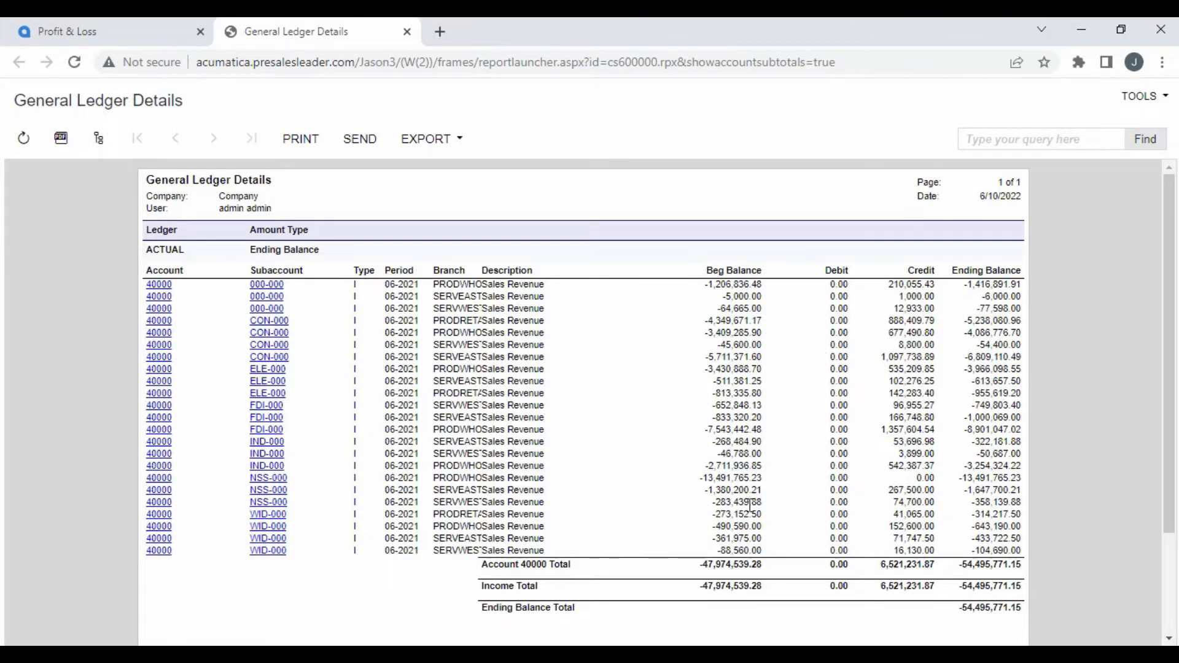
# - Switch to the Velixo Demonstration workbook in Excel and review the Demo connection's settings in the Connection Manager without changing them
pyautogui.hotkey('alt', 'Tab')
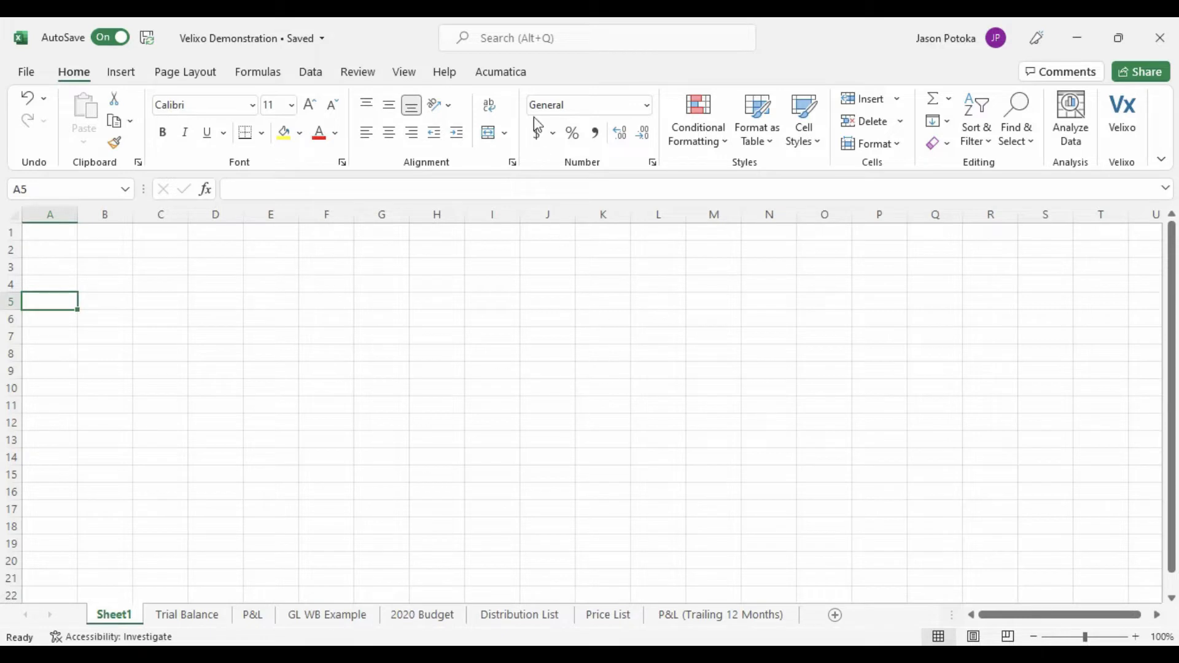
pyautogui.click(501, 72)
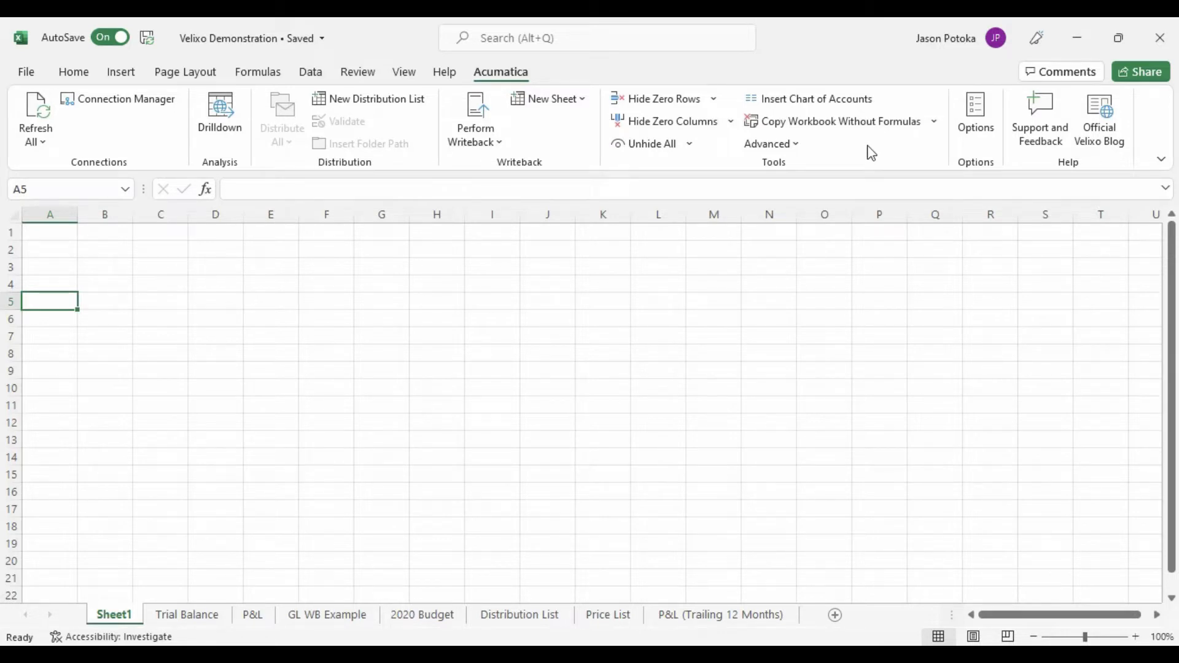
pyautogui.click(168, 102)
pyautogui.click(867, 242)
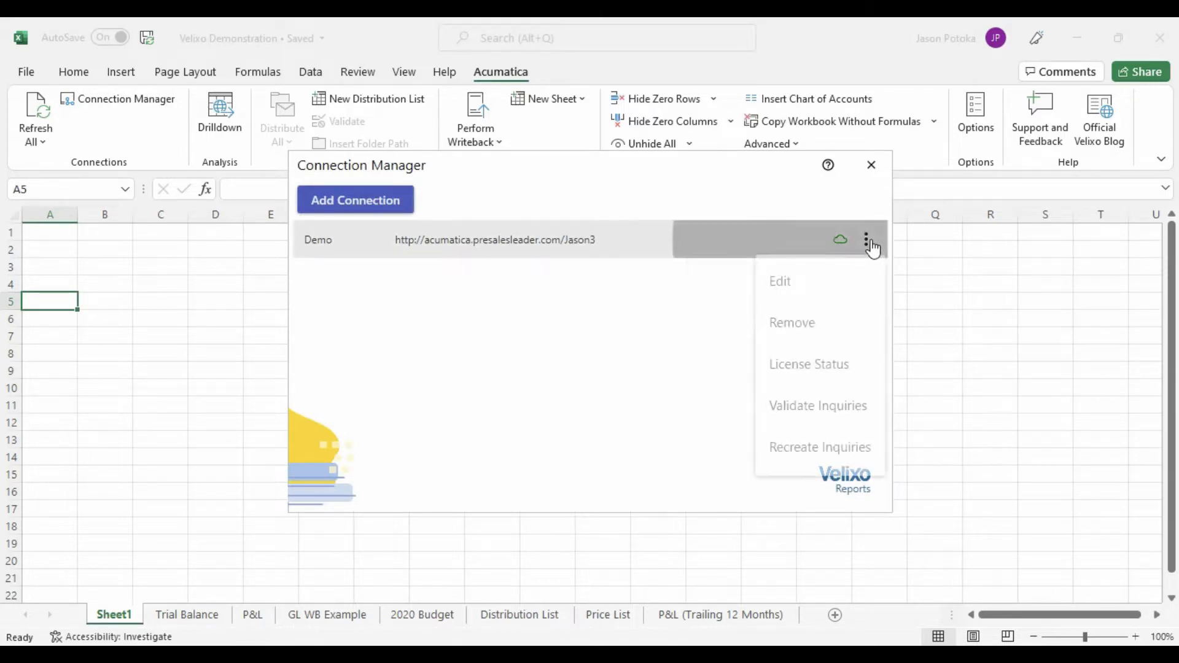
pyautogui.click(843, 279)
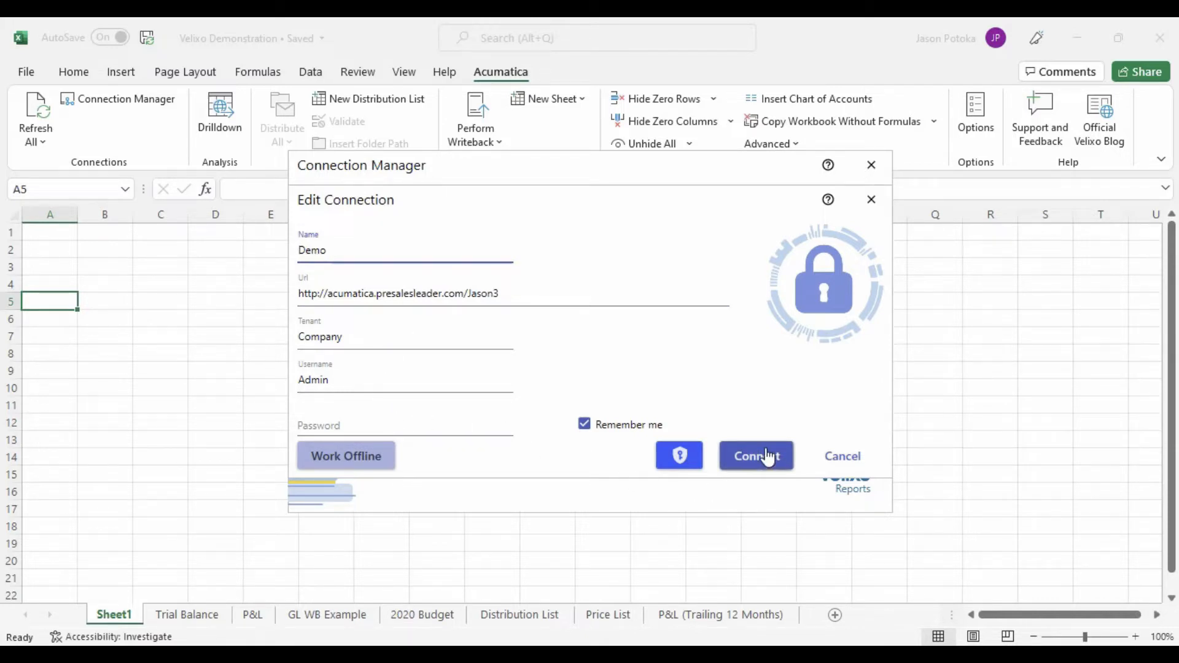
pyautogui.click(871, 199)
pyautogui.click(870, 166)
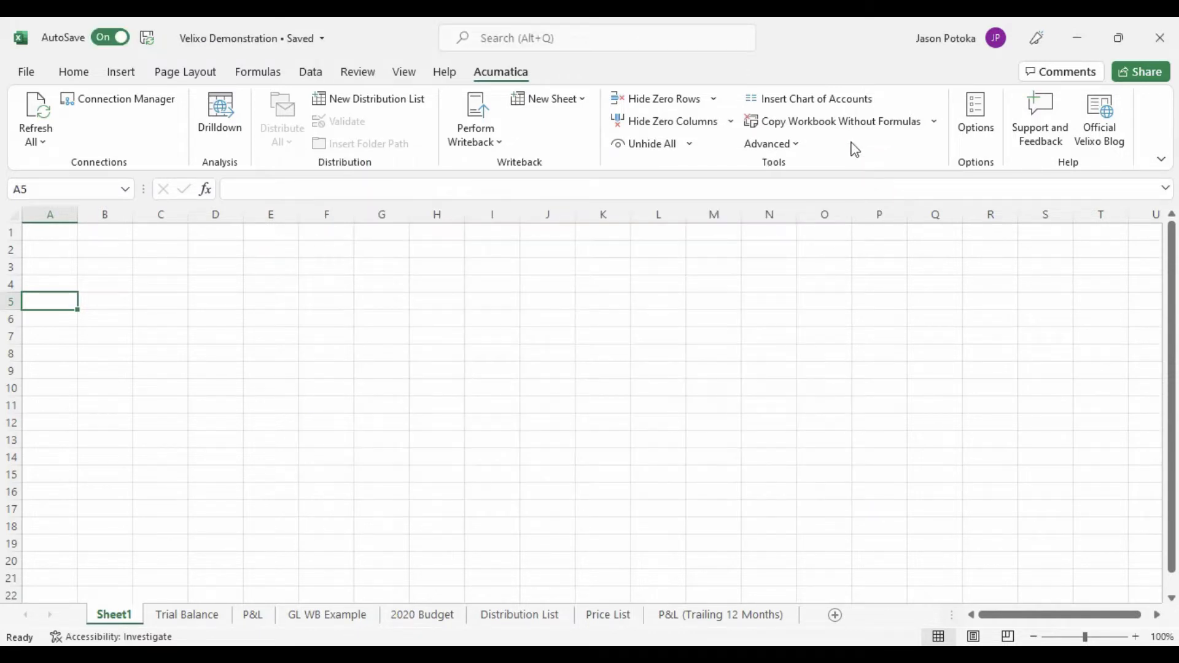
# - Insert the chart of accounts from the Demo connection on Sheet1 starting at cell A5
pyautogui.click(823, 100)
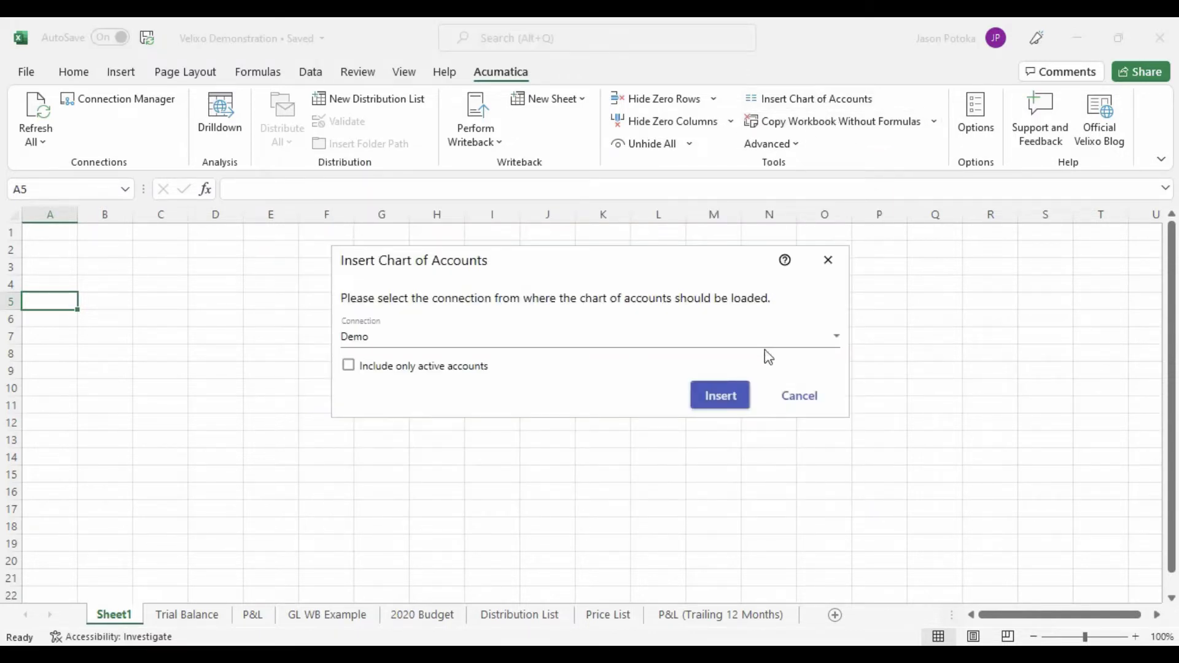
pyautogui.click(721, 398)
# - Enter the formula =ACCOUNTNAME("demo",A5) in cell B5
pyautogui.click(107, 302)
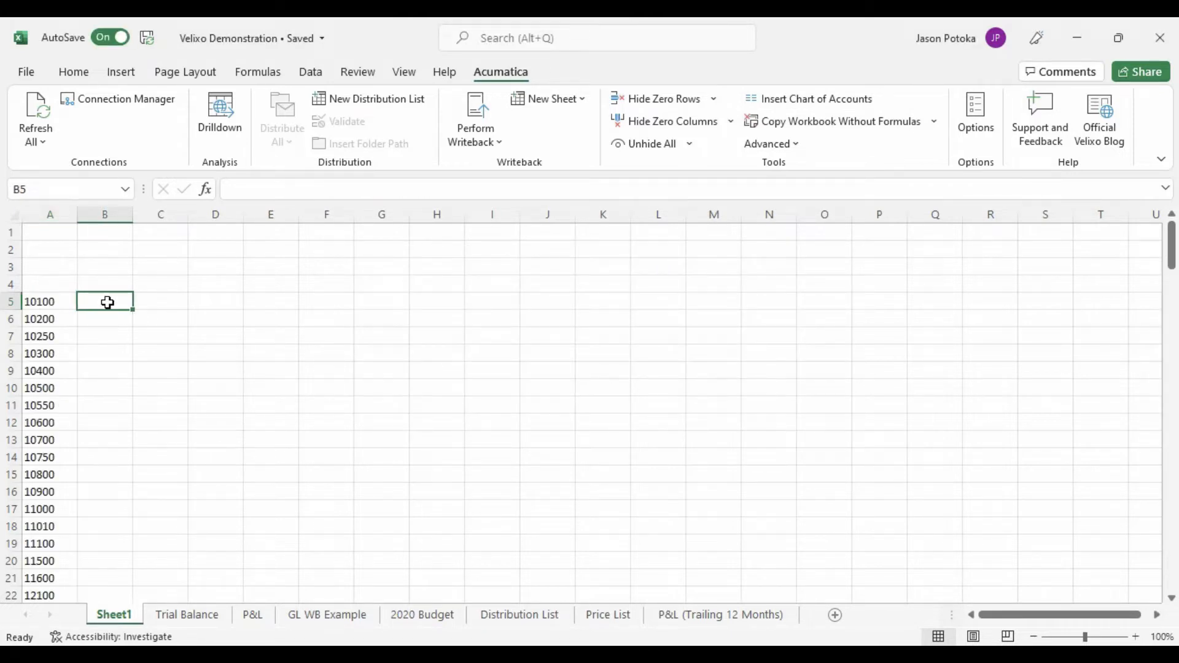
pyautogui.write('=accou')
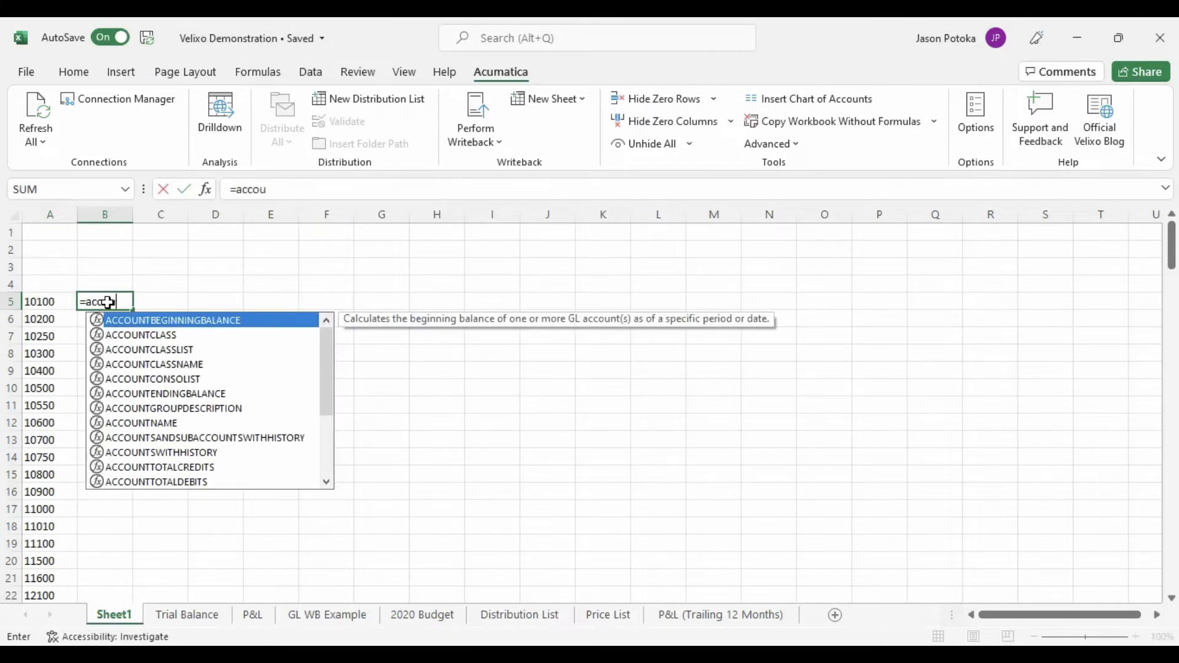
pyautogui.write('ntna')
pyautogui.press('Tab')
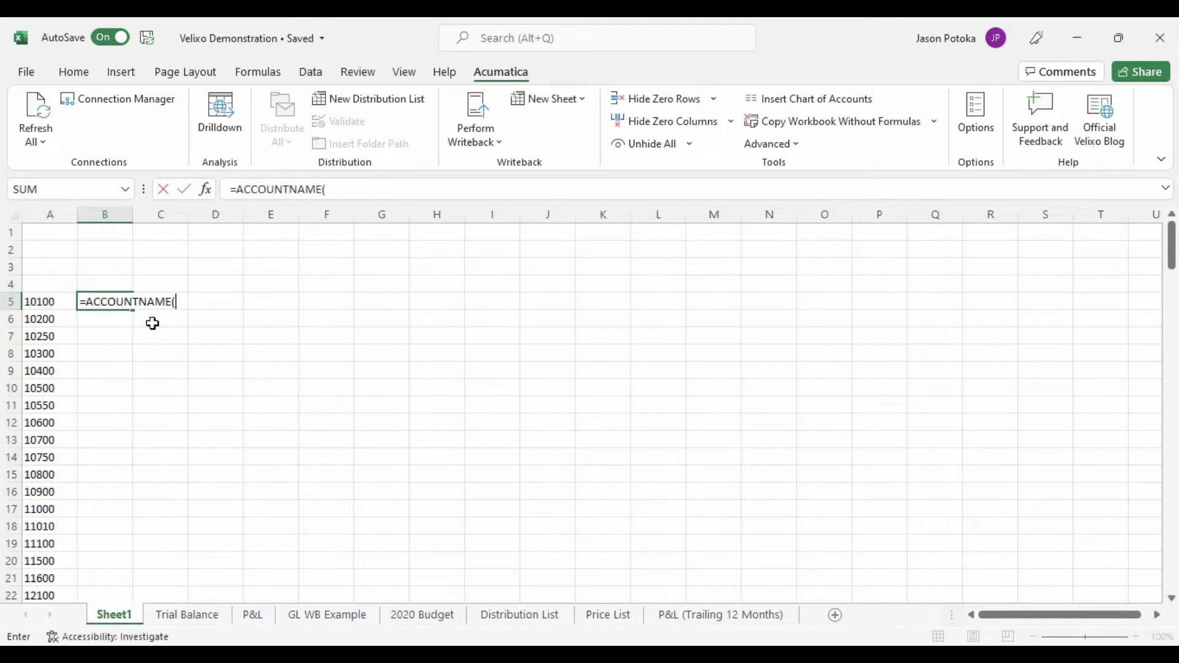
pyautogui.write('"demo"')
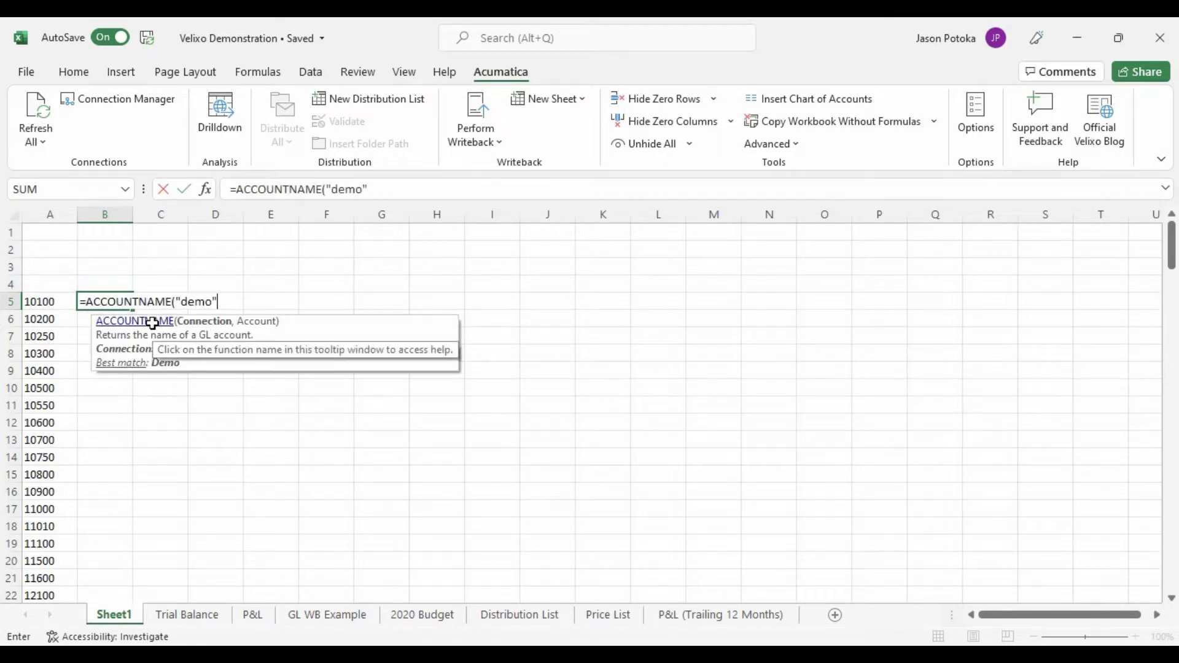
pyautogui.write(',')
pyautogui.click(53, 300)
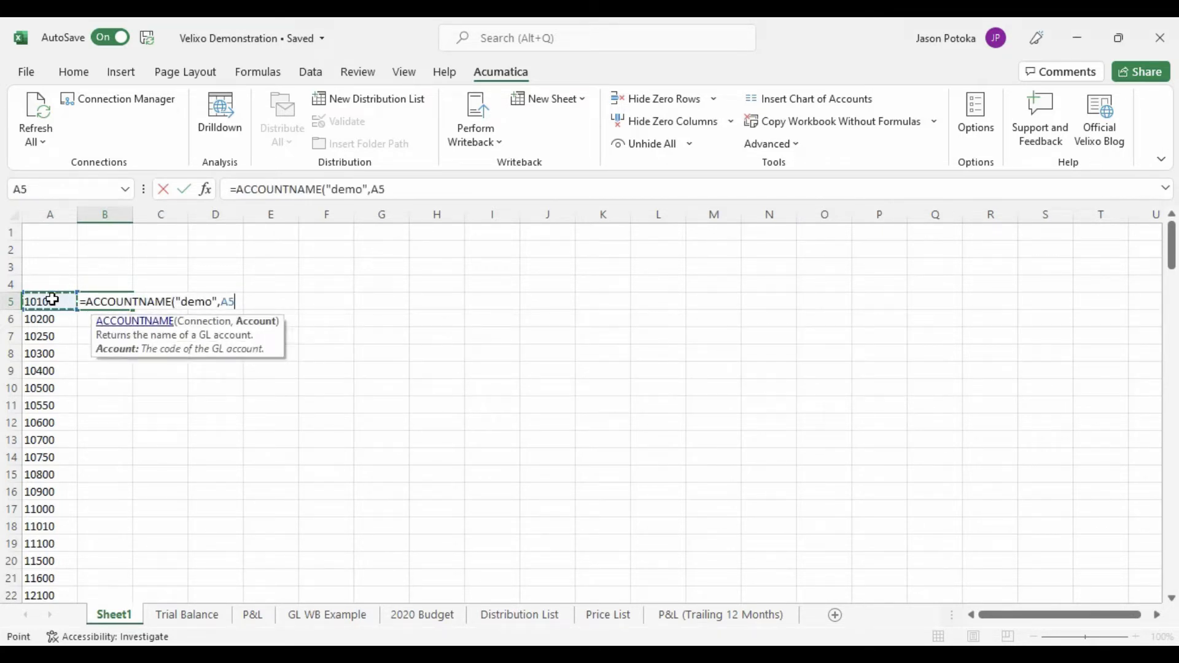
pyautogui.write(')')
pyautogui.press('Return')
# - Fill the account name formula down column B for all accounts and widen the column to fit the names
pyautogui.click(114, 302)
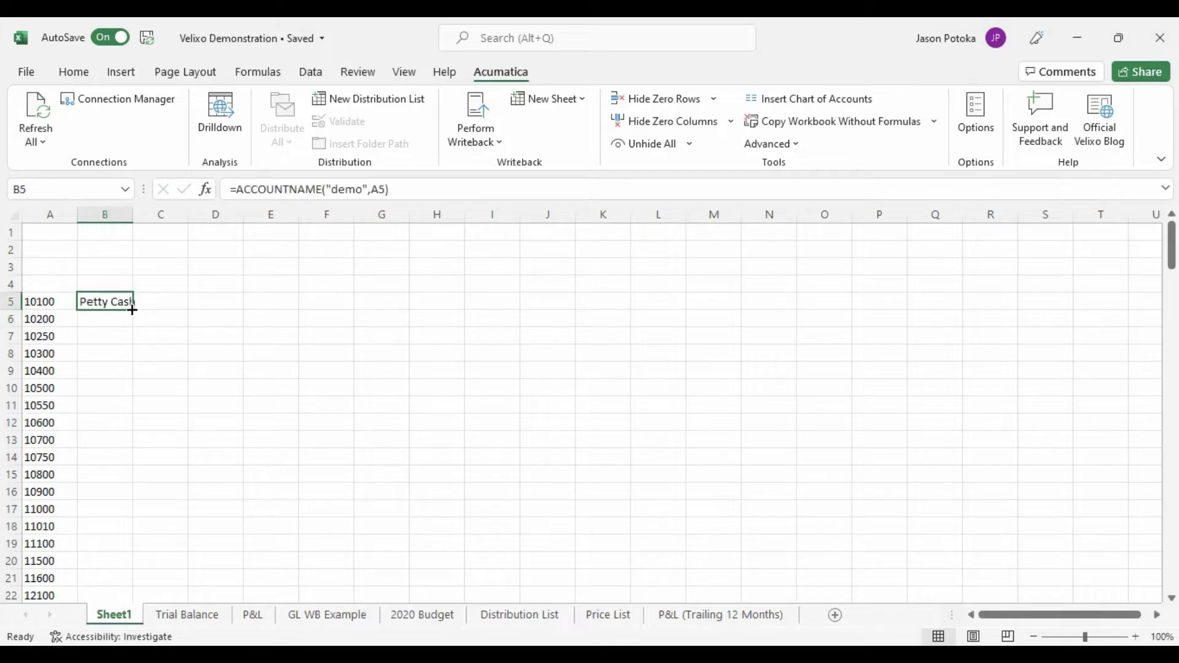
pyautogui.doubleClick(132, 310)
pyautogui.moveTo(134, 214); pyautogui.dragTo(307, 218)
# - Enter the formula =ACCOUNTENDINGBALANCE("Demo","ACTUAL",,A5,,,"11-2019") in cell C5
pyautogui.click(332, 299)
pyautogui.write('=a')
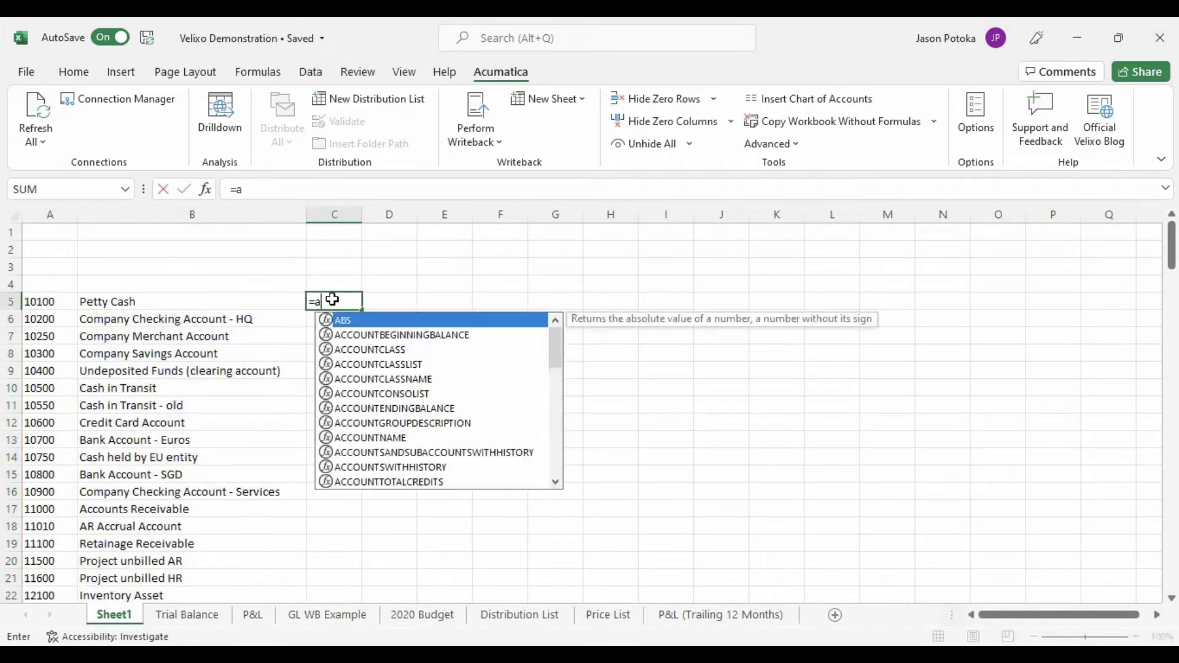
pyautogui.write('ccountend')
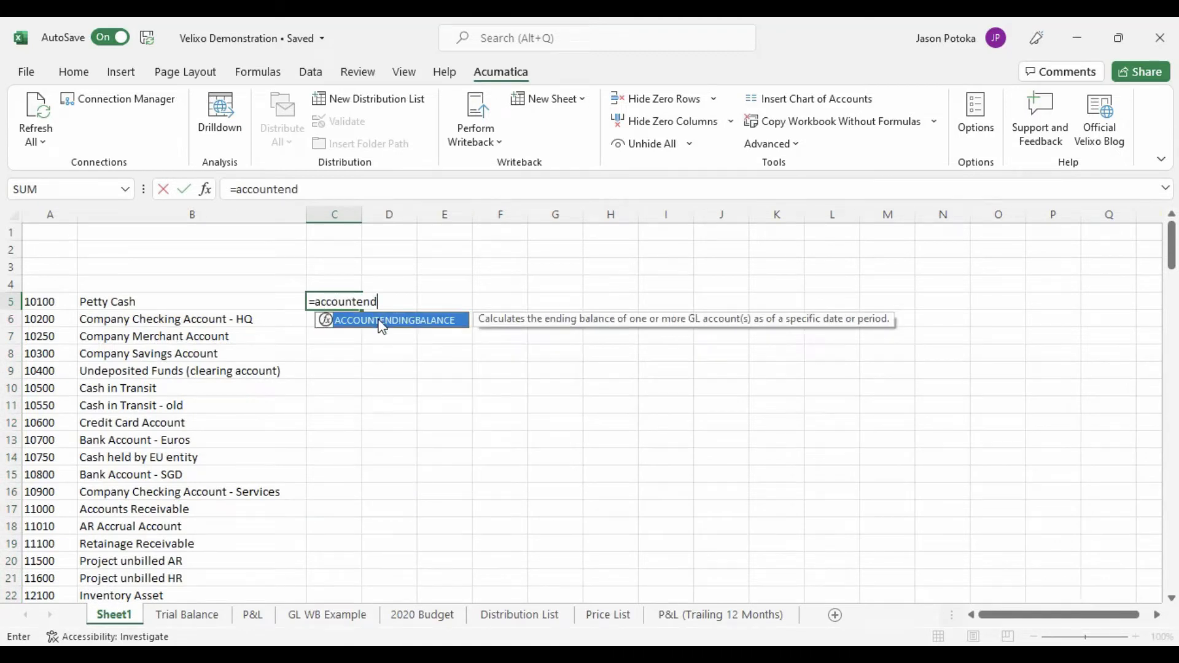
pyautogui.doubleClick(393, 320)
pyautogui.write('"Demo"')
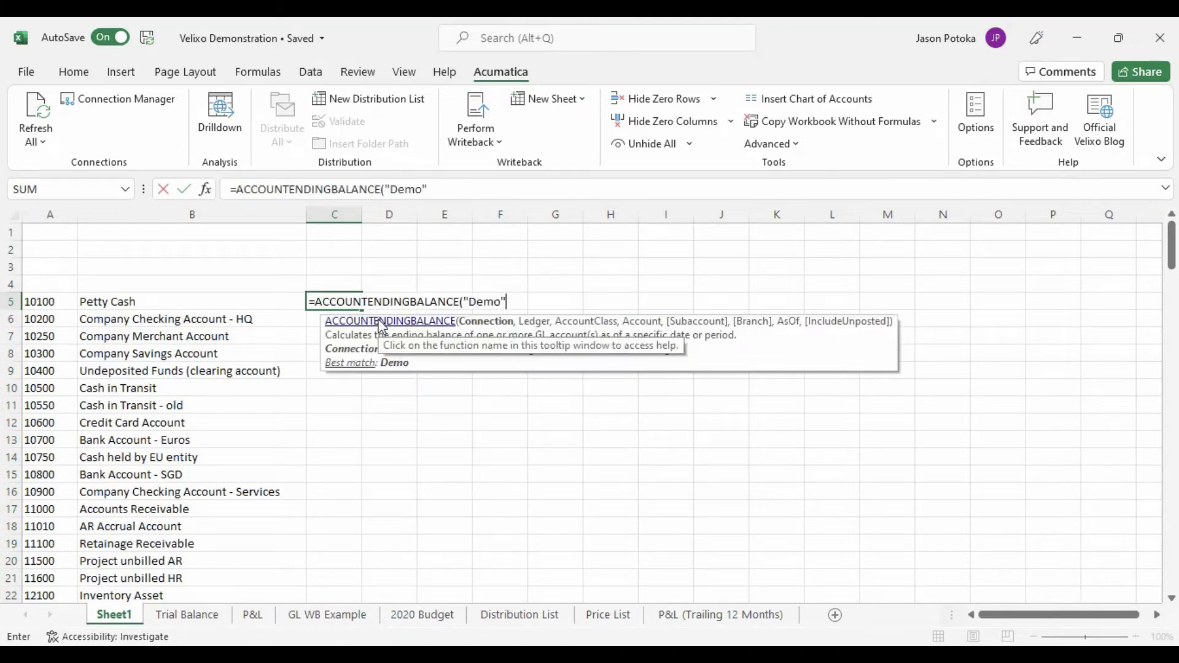
pyautogui.write(',"ACTUAL"')
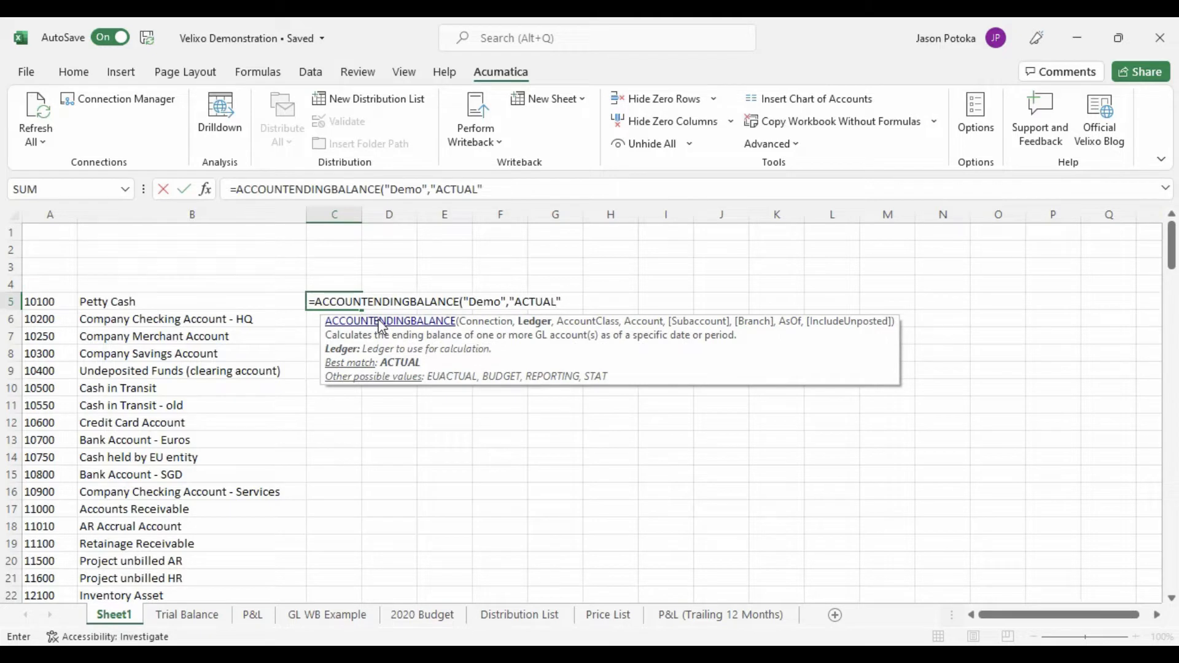
pyautogui.write(',,')
pyautogui.click(60, 302)
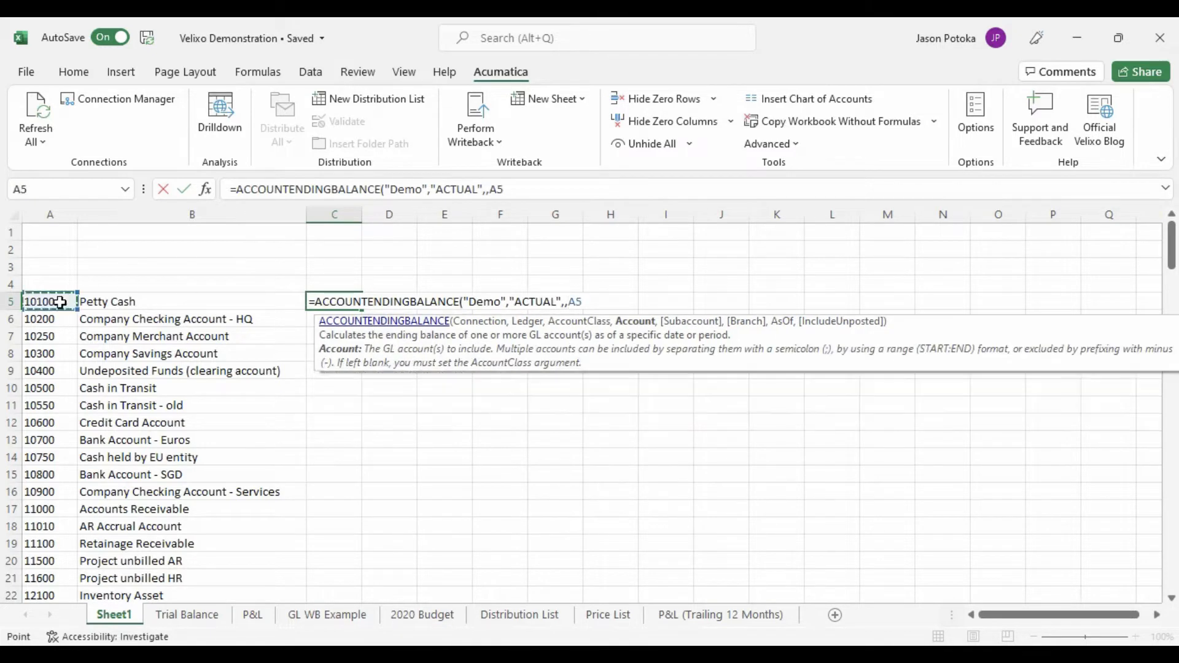
pyautogui.write(',,,')
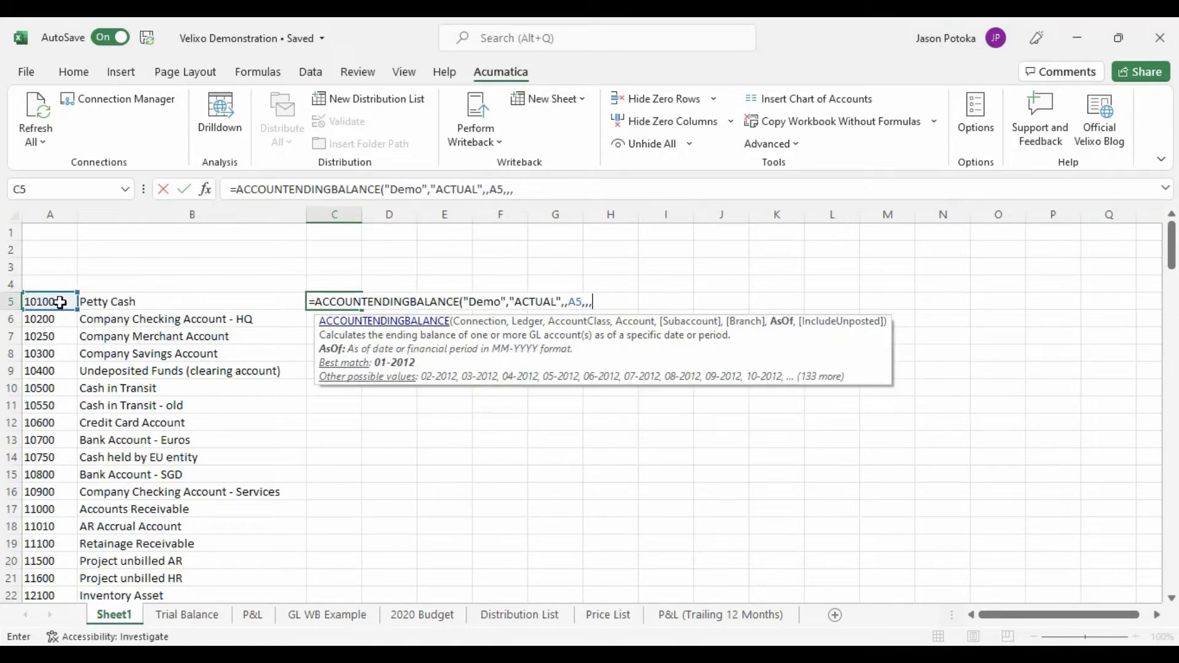
pyautogui.write('"11-2019"')
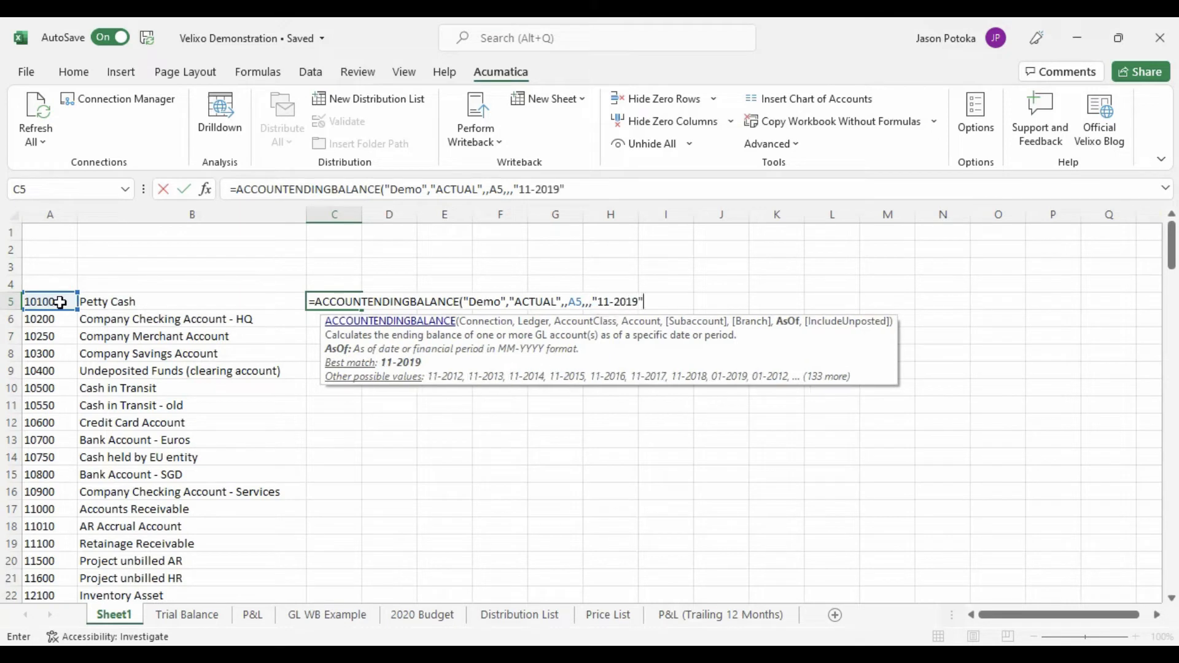
pyautogui.write(')')
pyautogui.press('Return')
# - Fill the ending balance formula down column C for all accounts and widen the column
pyautogui.click(344, 304)
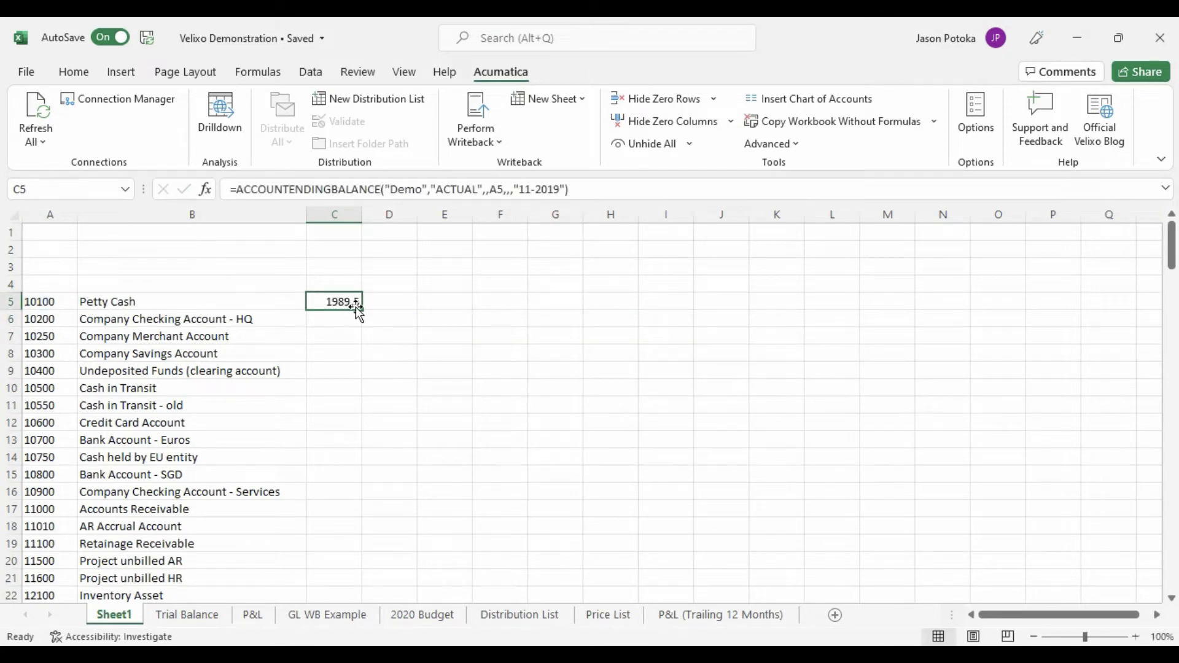
pyautogui.doubleClick(359, 309)
pyautogui.moveTo(362, 214); pyautogui.dragTo(440, 214)
# - Apply the Accounting number format to the ending balances in column C
pyautogui.click(89, 72)
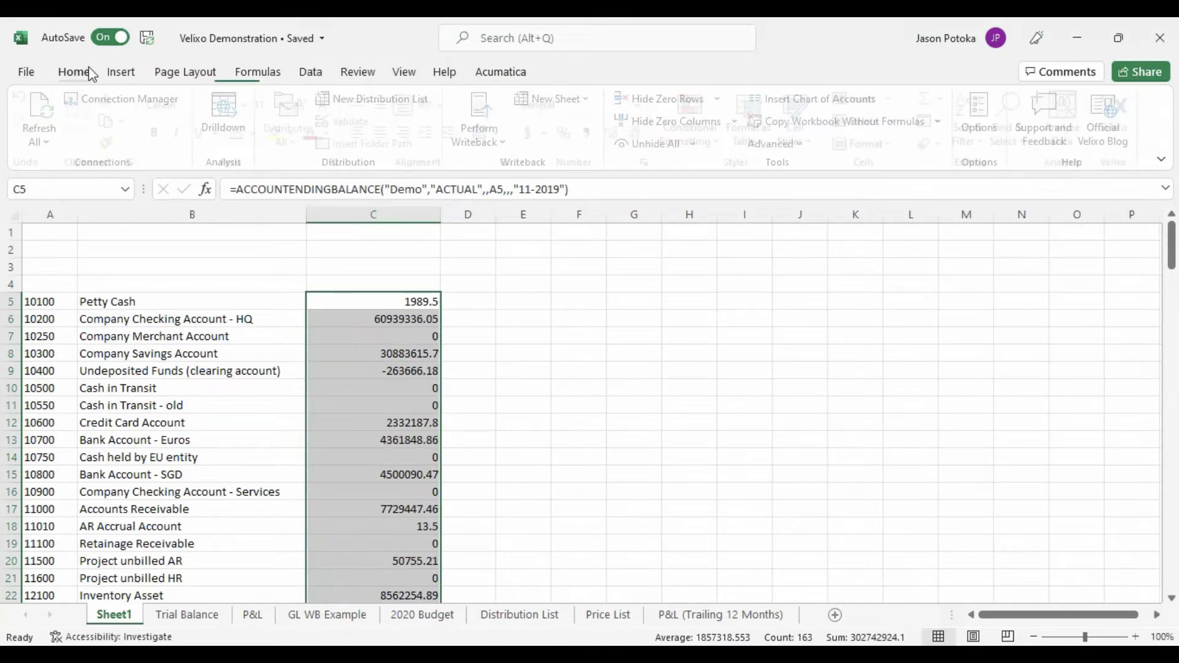
pyautogui.click(537, 133)
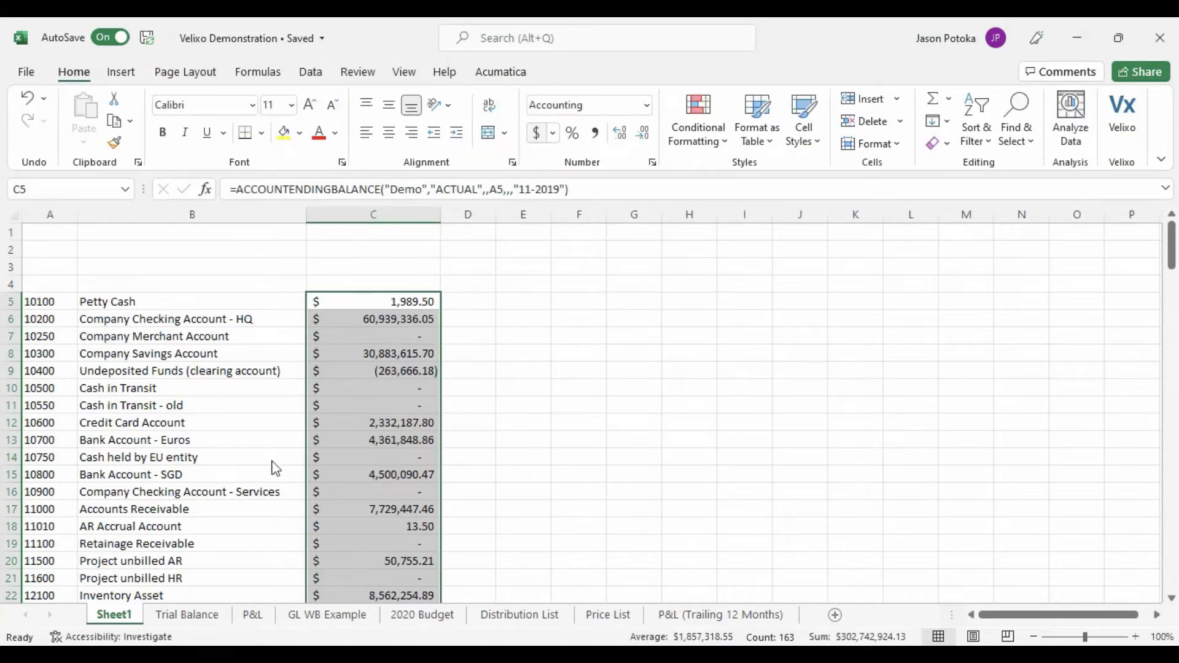
# - On the Trial Balance sheet, inspect the Petty Cash beginning balance formula and set the Period to 03-2020
pyautogui.click(179, 615)
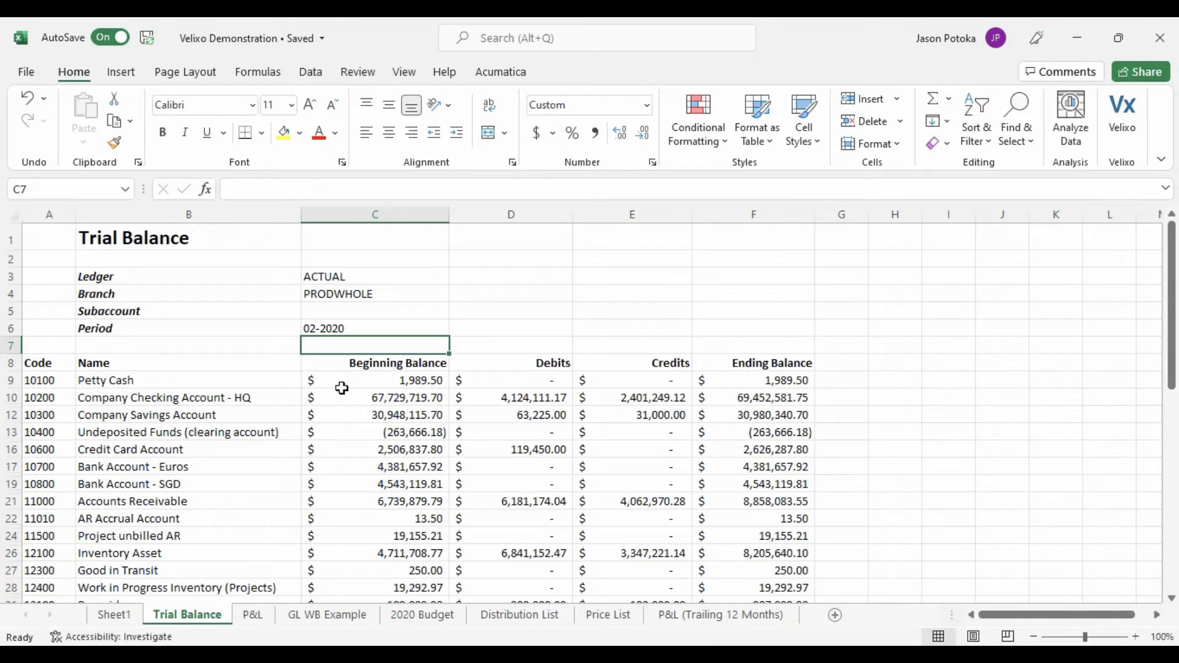
pyautogui.click(388, 381)
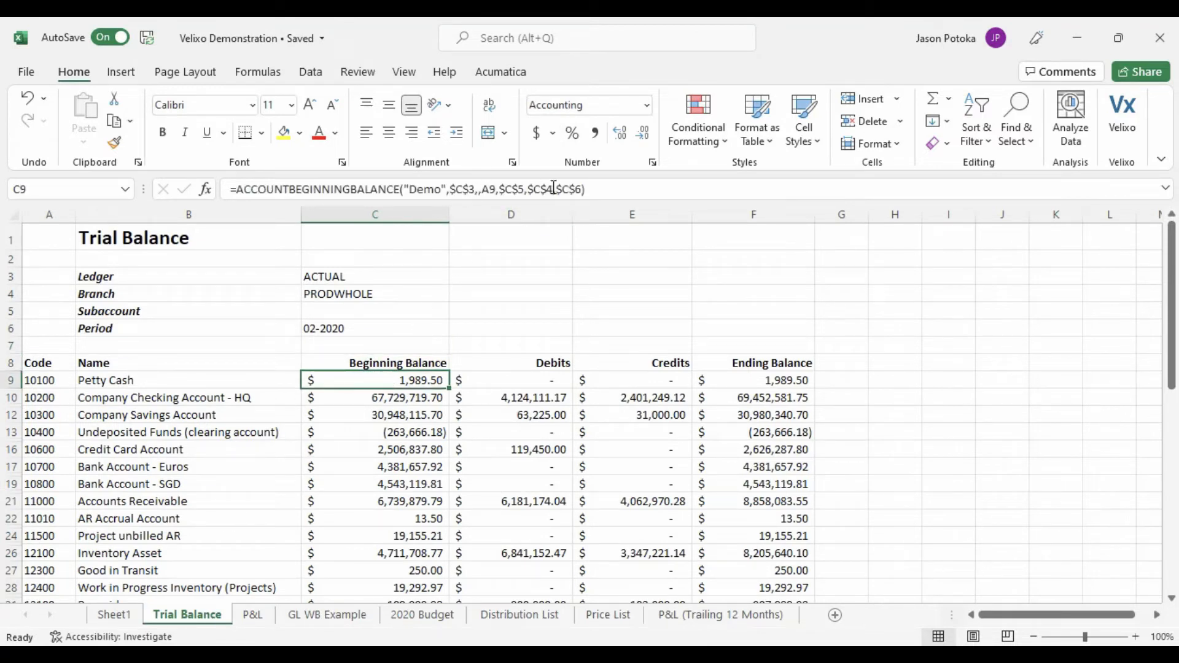
pyautogui.click(375, 330)
pyautogui.click(245, 188)
pyautogui.press('BackSpace')
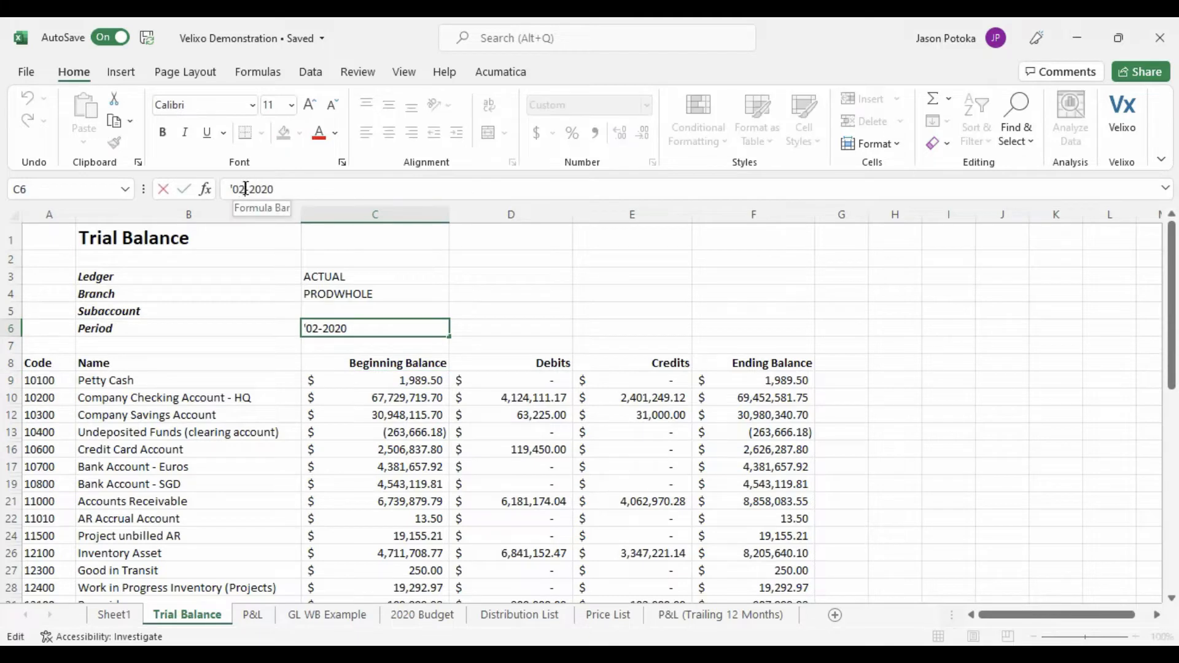
pyautogui.write('3')
pyautogui.press('Return')
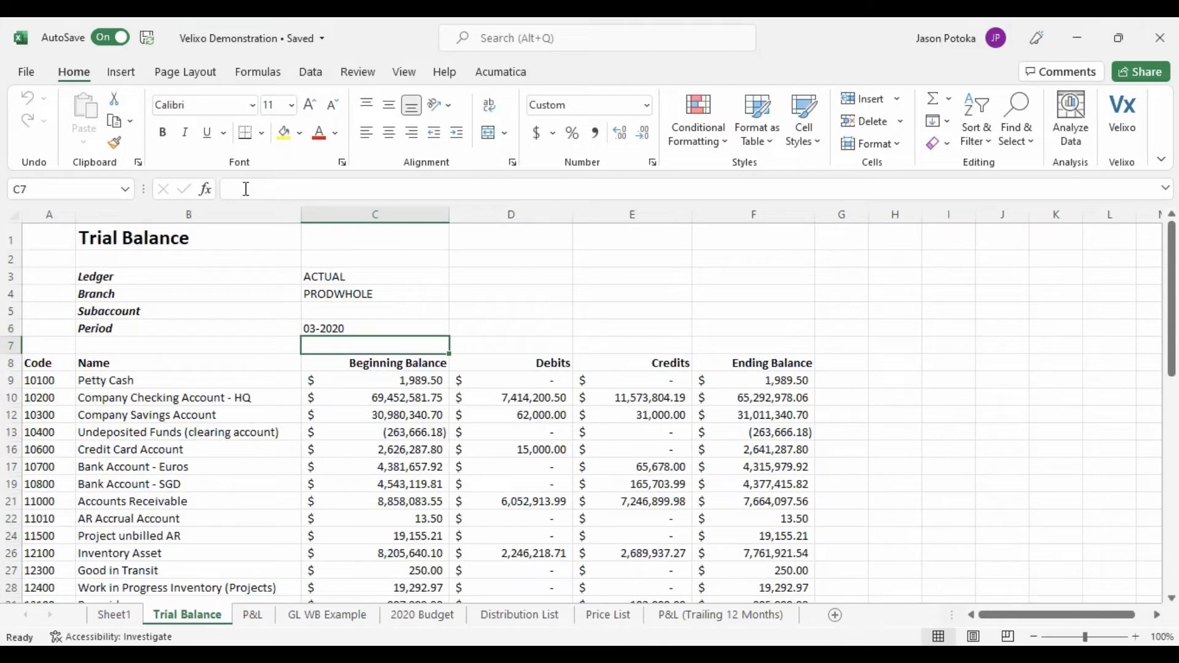
# - On the P&L sheet, switch the Branch to Products Wholesale and return it to Consolidated
pyautogui.click(253, 615)
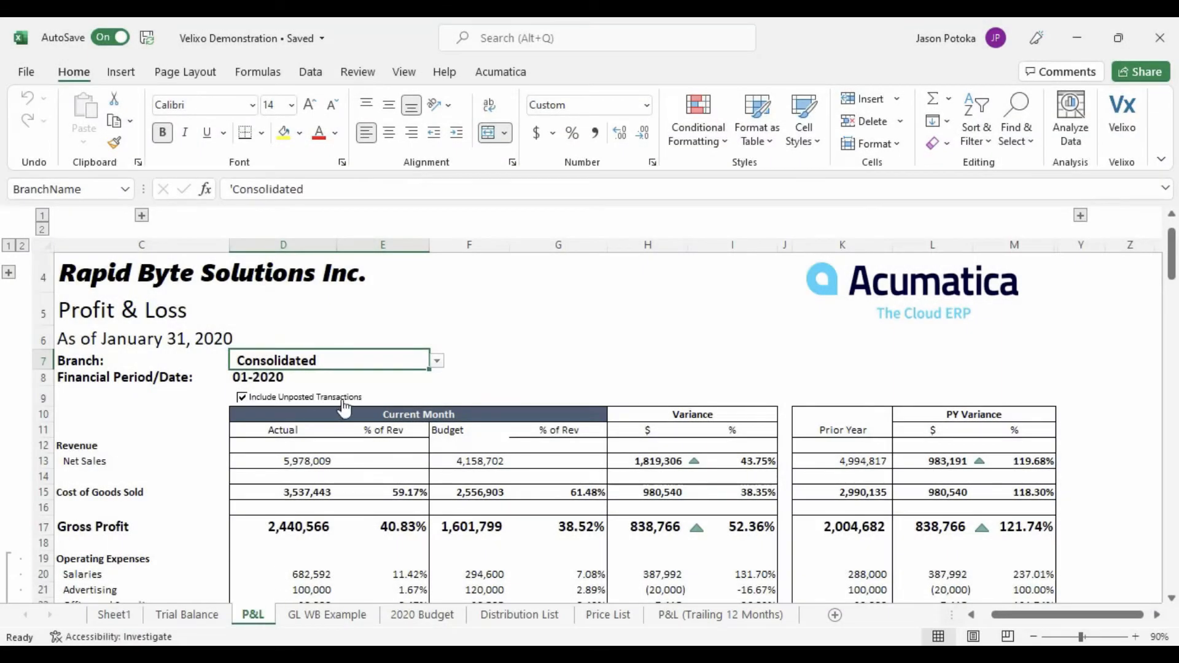
pyautogui.scroll(-1, 591, 374)
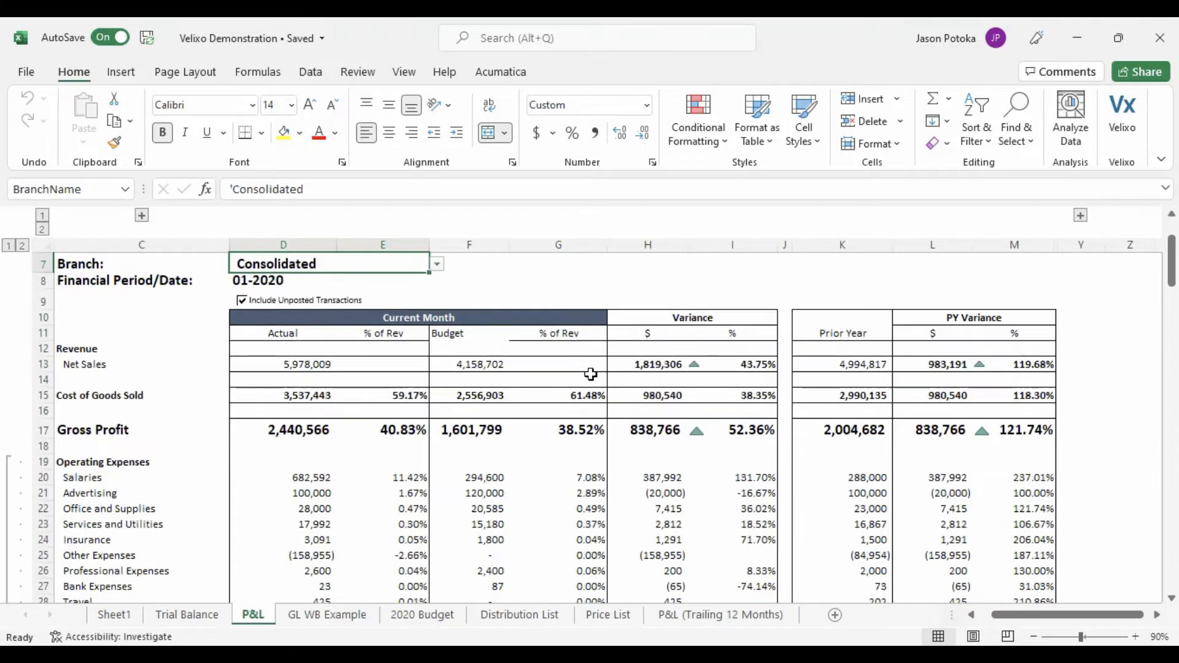
pyautogui.click(437, 264)
pyautogui.click(407, 298)
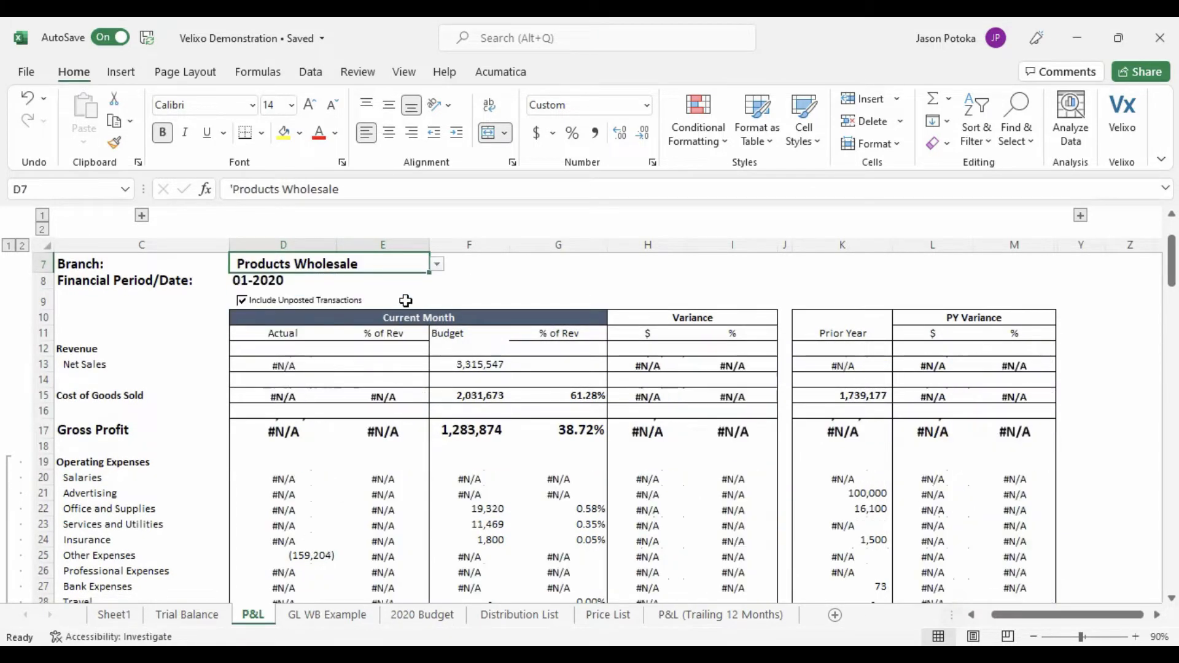
pyautogui.click(437, 264)
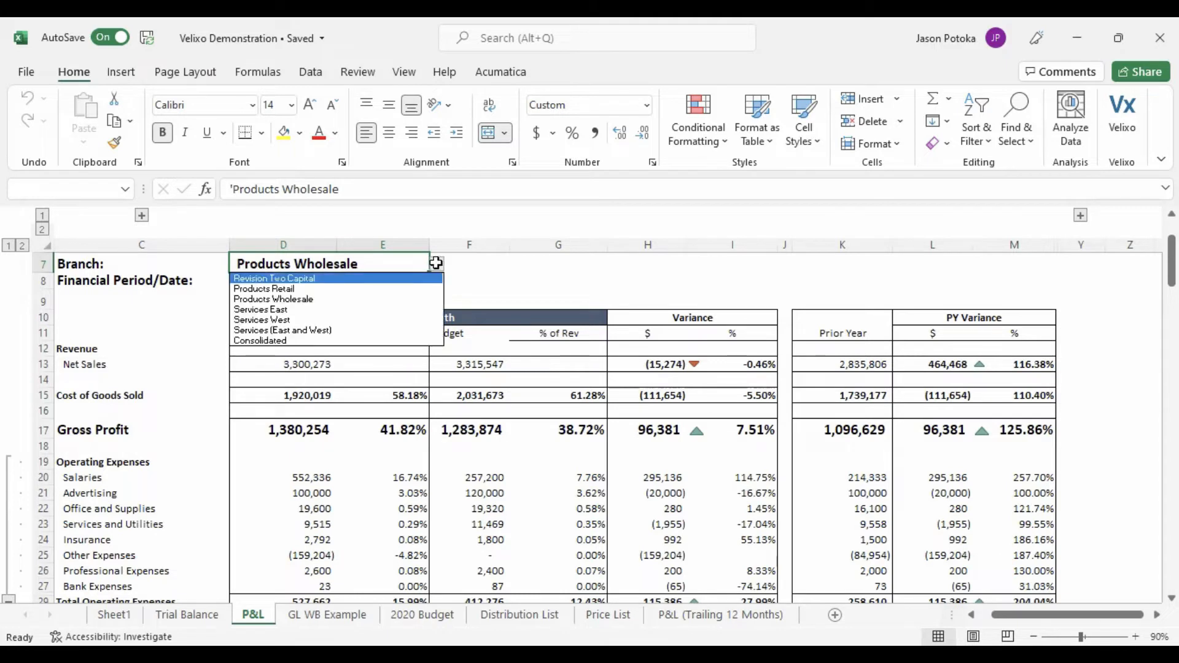
pyautogui.click(379, 341)
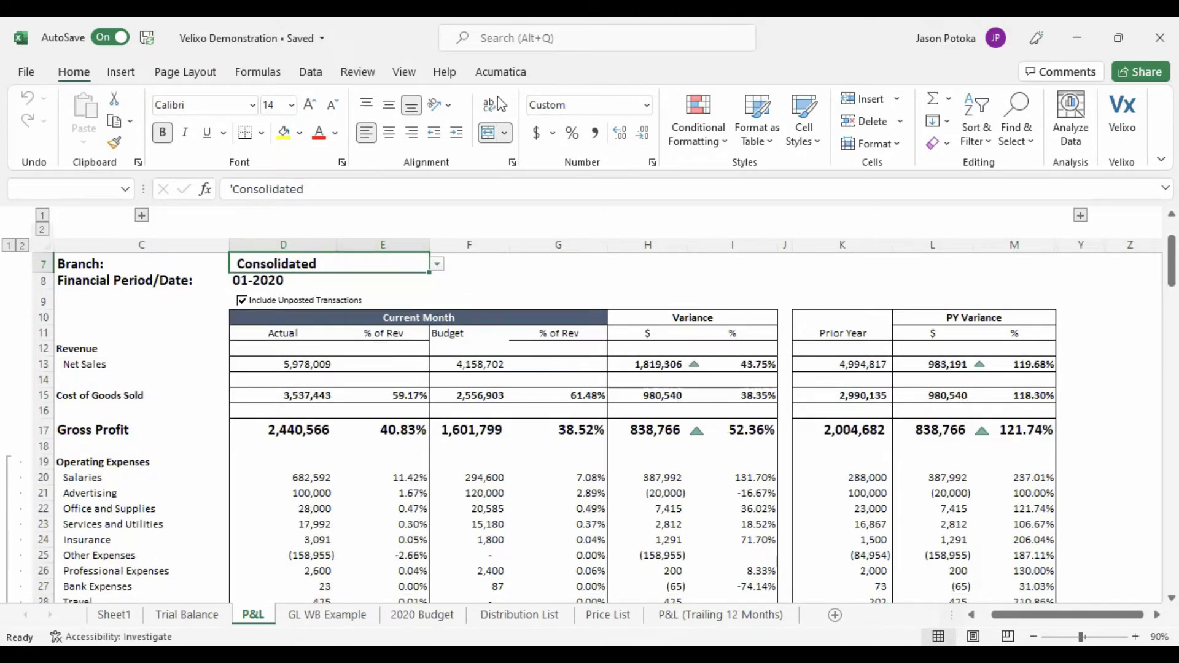
# - Refresh all Acumatica data in the workbook
pyautogui.click(500, 72)
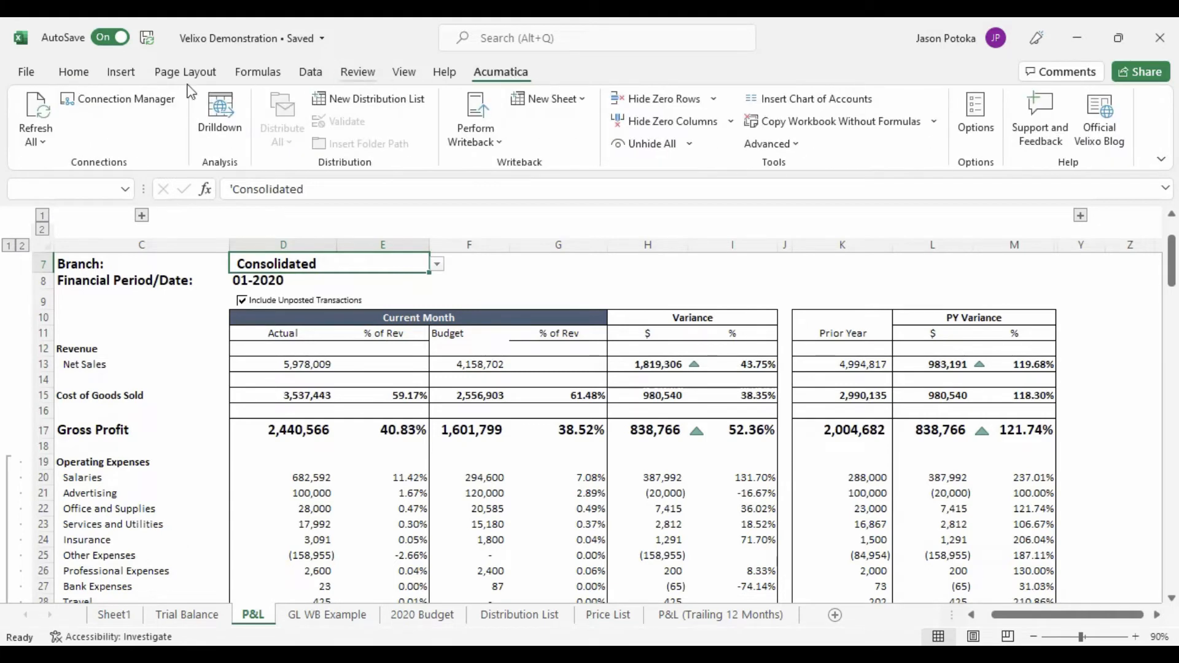
pyautogui.click(36, 107)
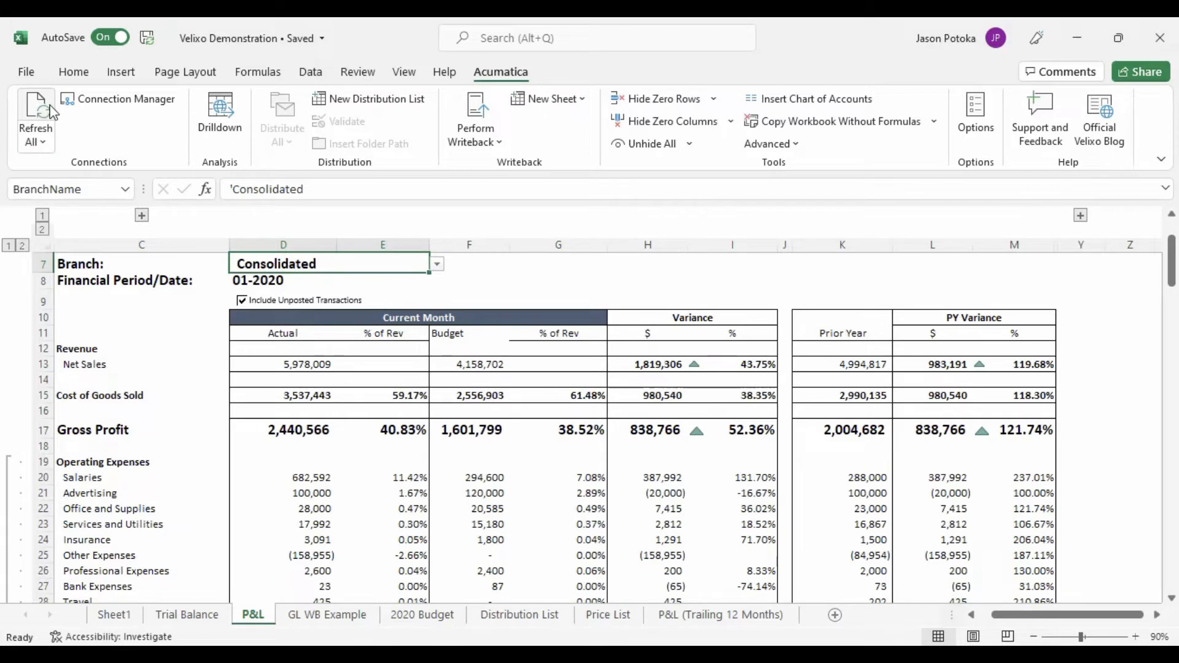
# - Insert a pie chart from the operating expense names and current-month actuals in C20:D28 on the P&L sheet
pyautogui.moveTo(153, 477); pyautogui.dragTo(344, 562)
pyautogui.click(121, 72)
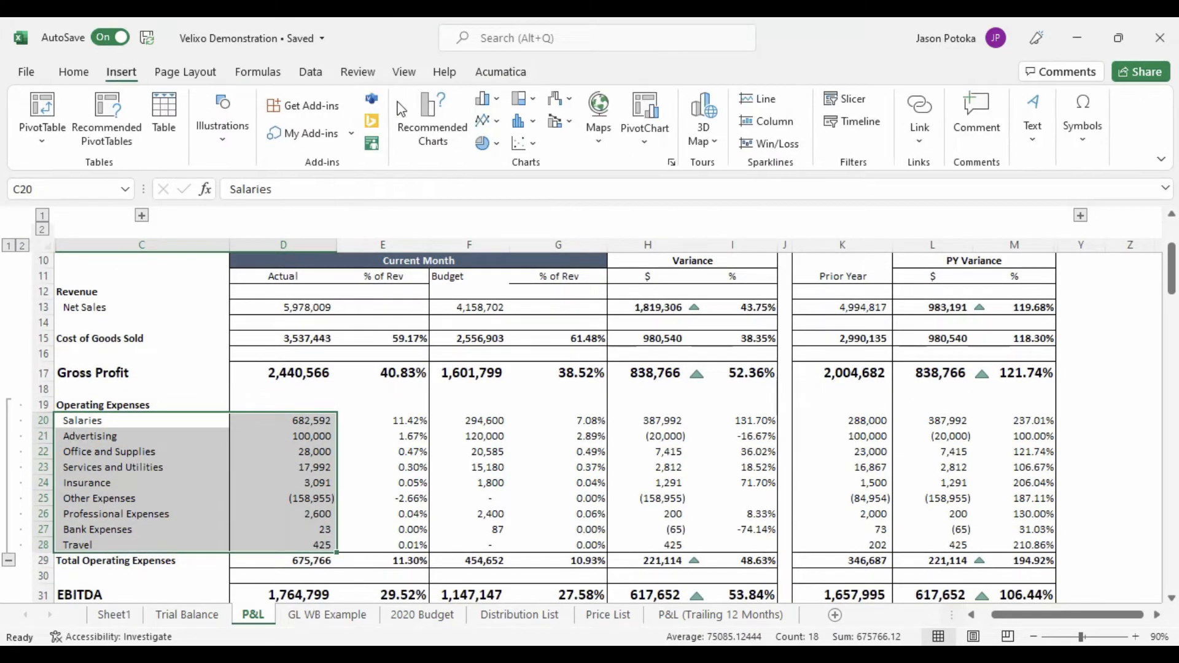
pyautogui.click(487, 143)
pyautogui.click(488, 201)
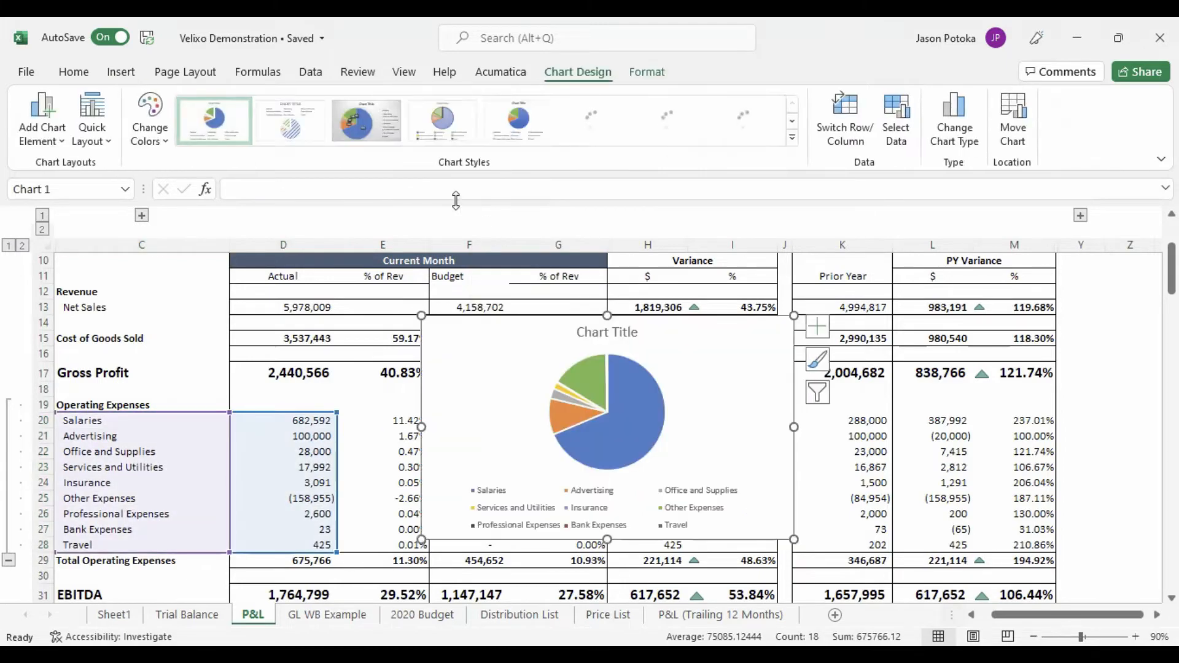
# - Drill down into the Salaries actual for Products Wholesale and view the Wages:Employee Benefits transactions in Acumatica, returning to the workbook
pyautogui.scroll(1, 313, 349)
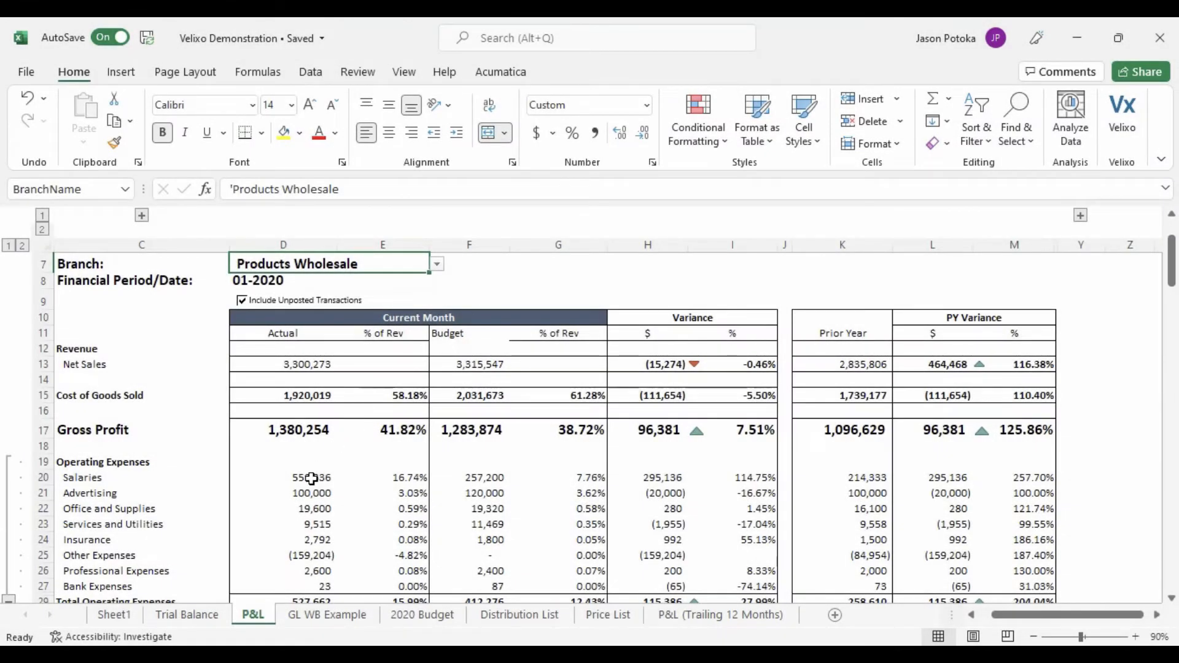
pyautogui.rightClick(314, 481)
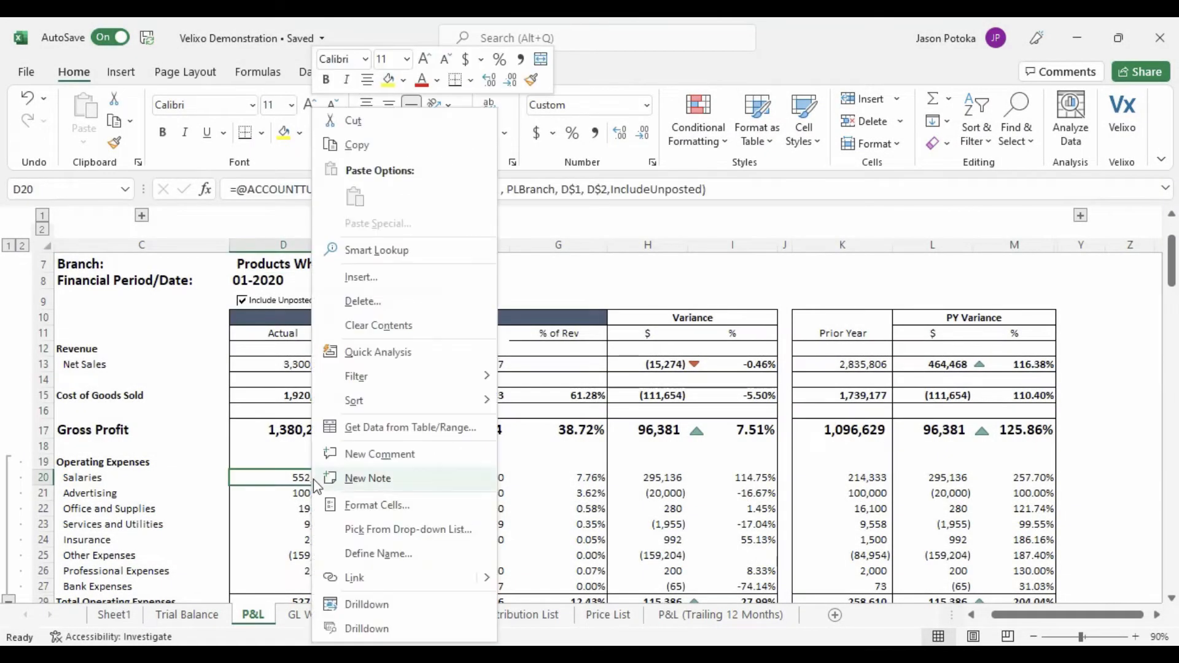
pyautogui.click(382, 604)
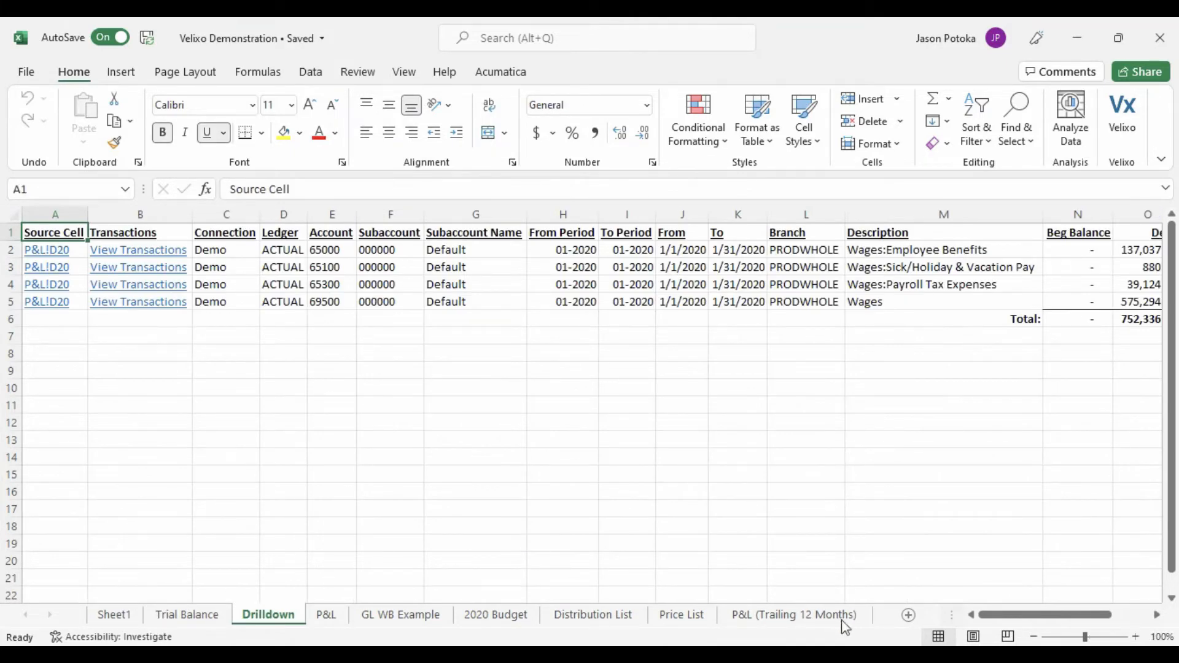
pyautogui.moveTo(982, 616)
pyautogui.mouseDown()
pyautogui.moveTo(1046, 619)
pyautogui.moveTo(981, 617)
pyautogui.mouseUp()
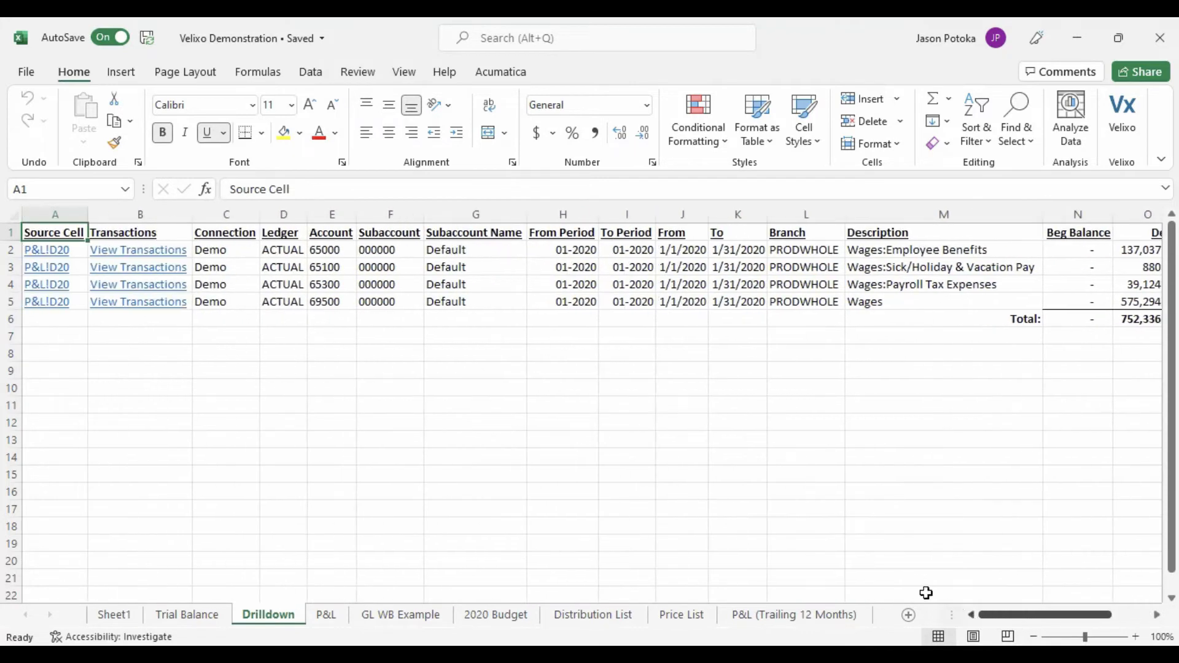
pyautogui.click(152, 249)
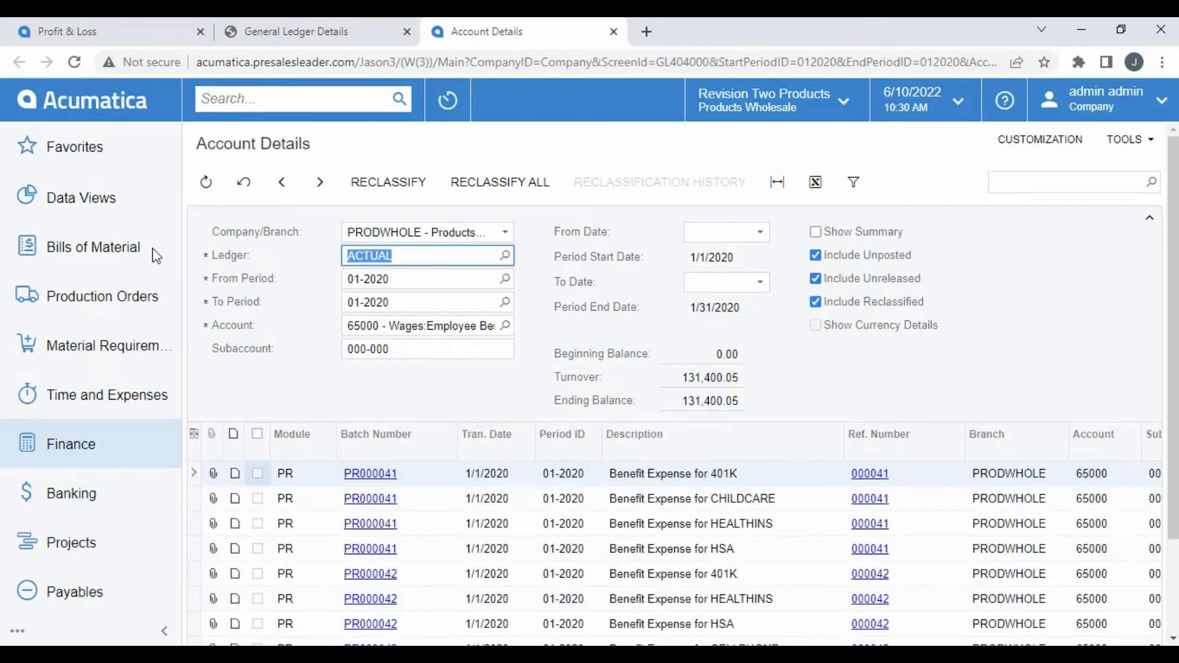
pyautogui.click(653, 655)
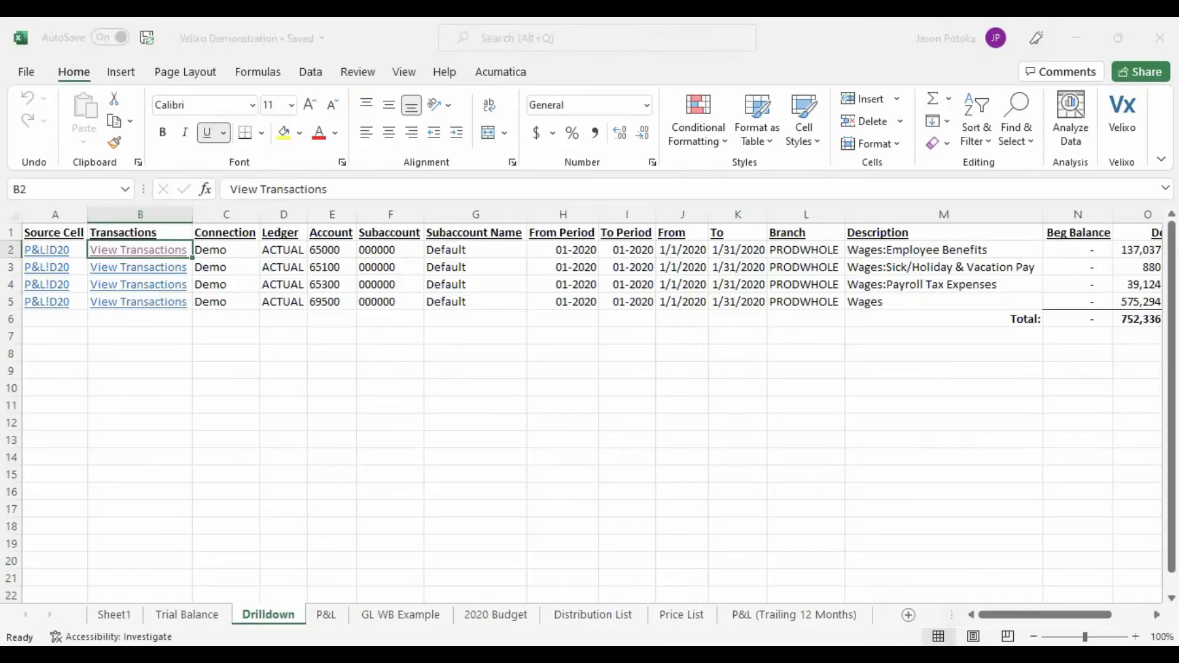
# - On the Price List sheet, review the stock items pulled by the GI formula and refresh all Acumatica data
pyautogui.click(686, 617)
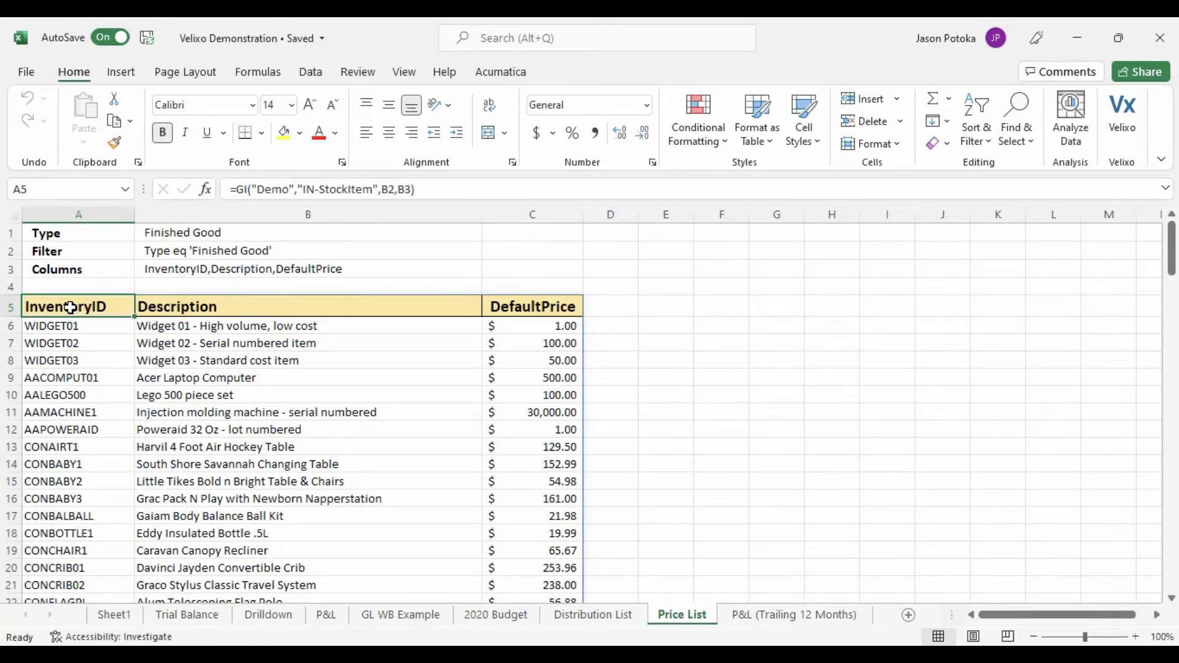
pyautogui.scroll(-4, 92, 338)
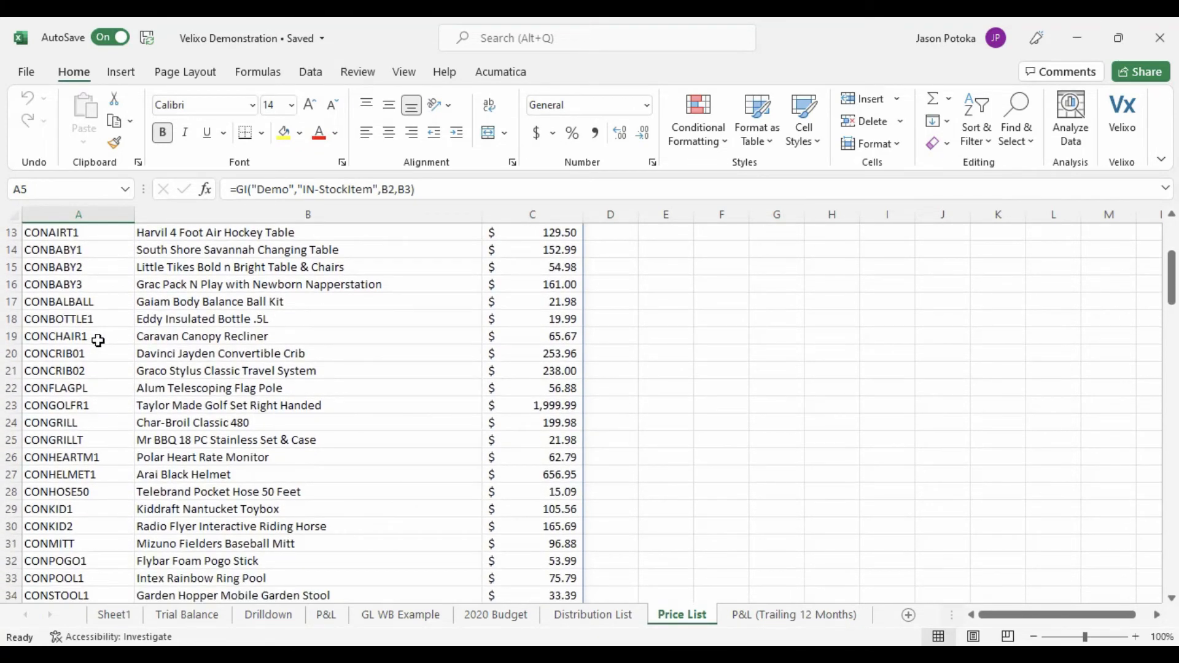
pyautogui.scroll(4, 98, 340)
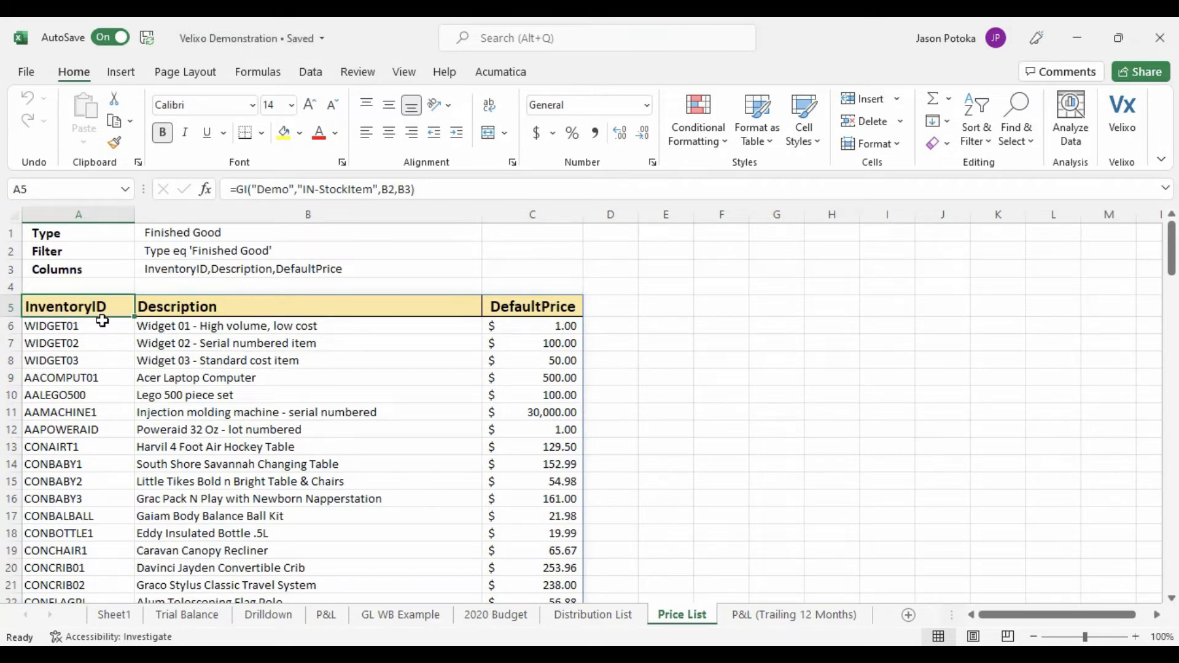
pyautogui.click(502, 72)
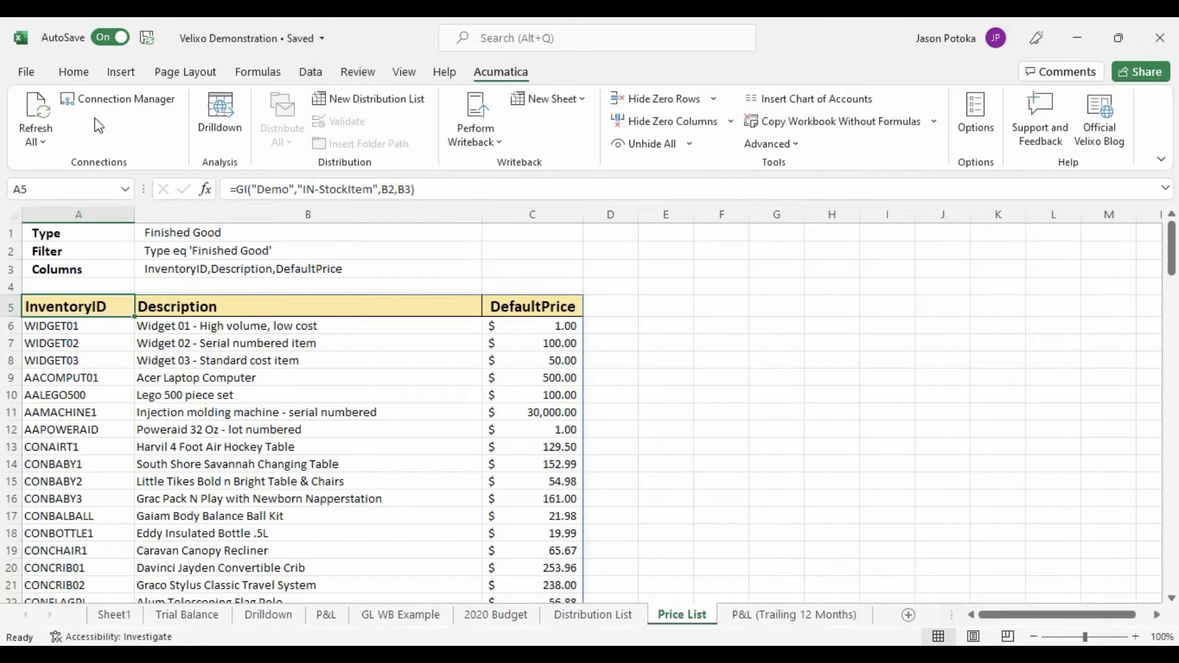
pyautogui.click(30, 105)
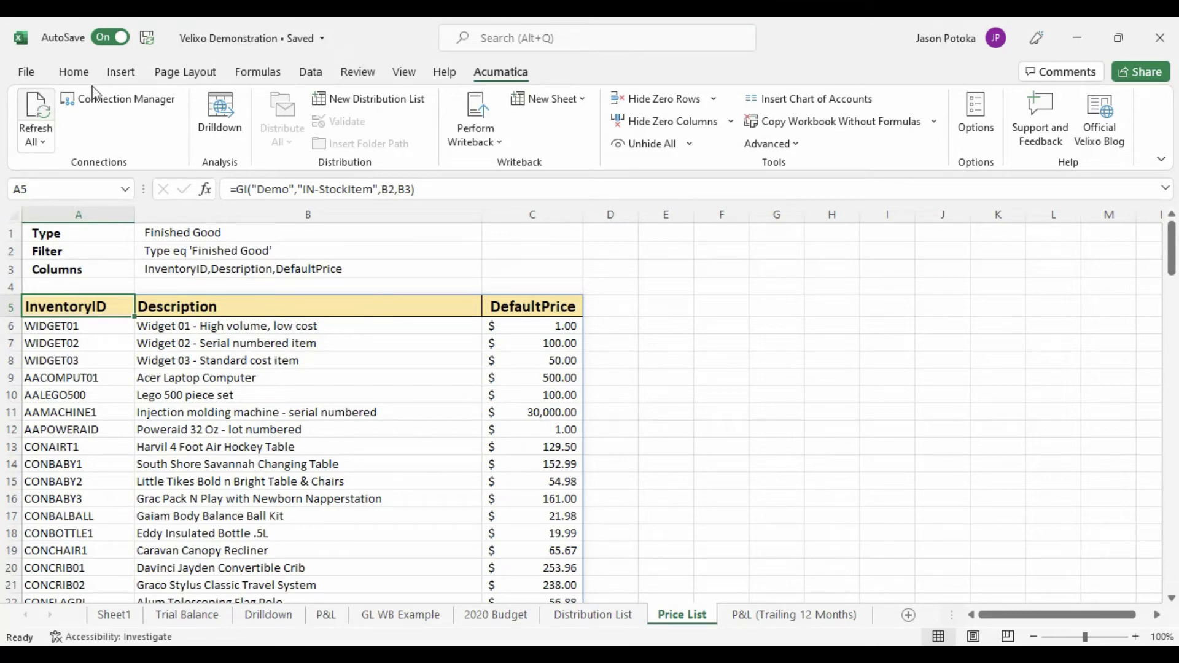
# - Add a new distribution list sheet and review the recipients and folder paths on the existing Distribution List sheet
pyautogui.click(369, 99)
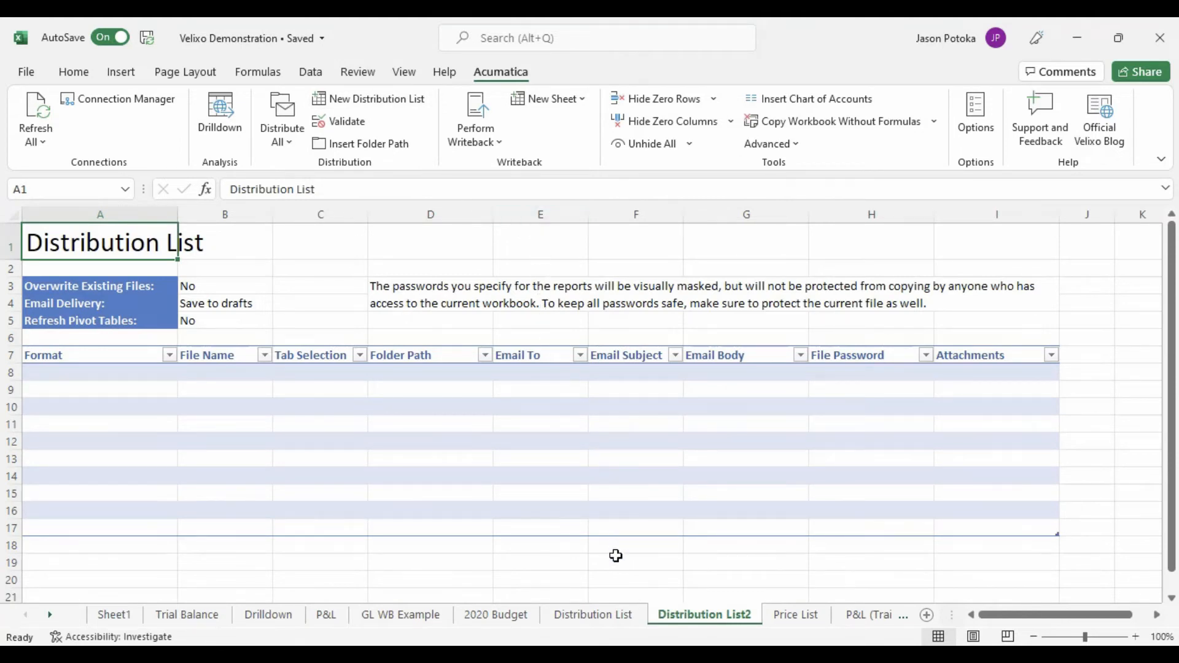
pyautogui.click(593, 614)
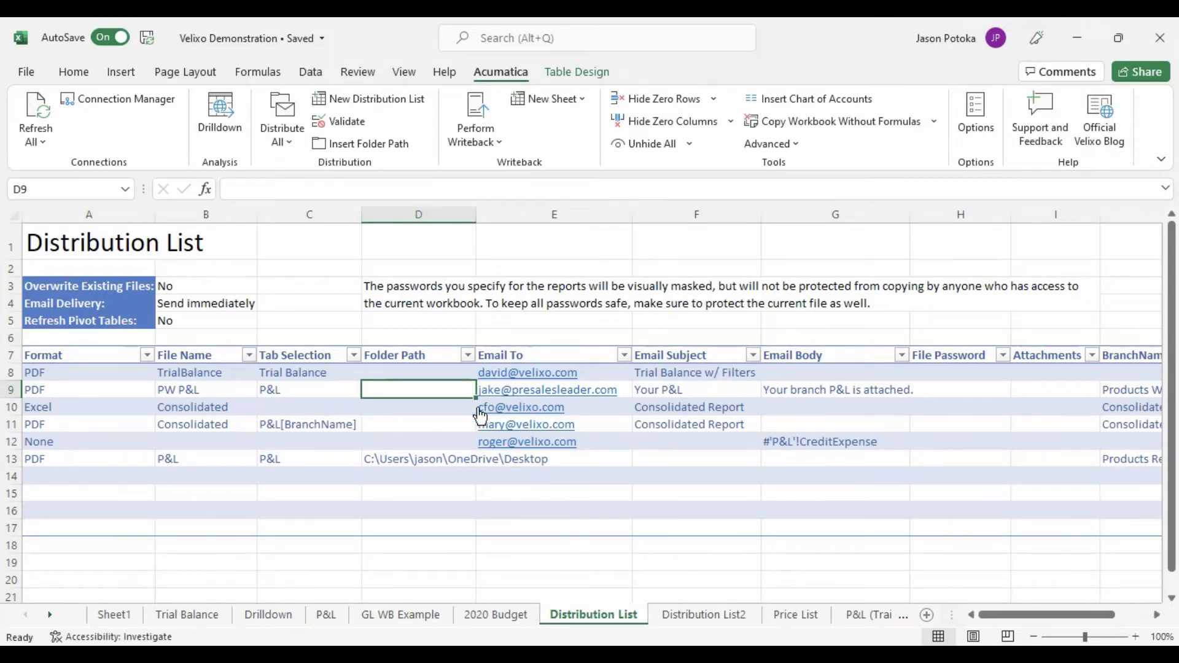
pyautogui.click(447, 404)
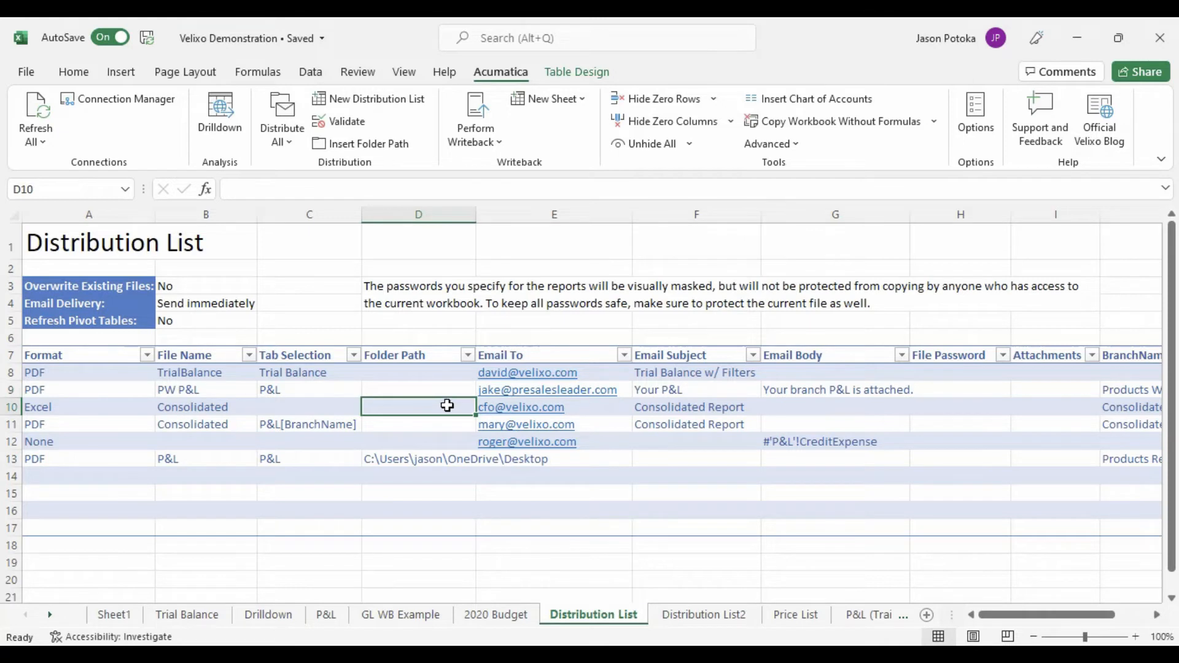
pyautogui.click(425, 387)
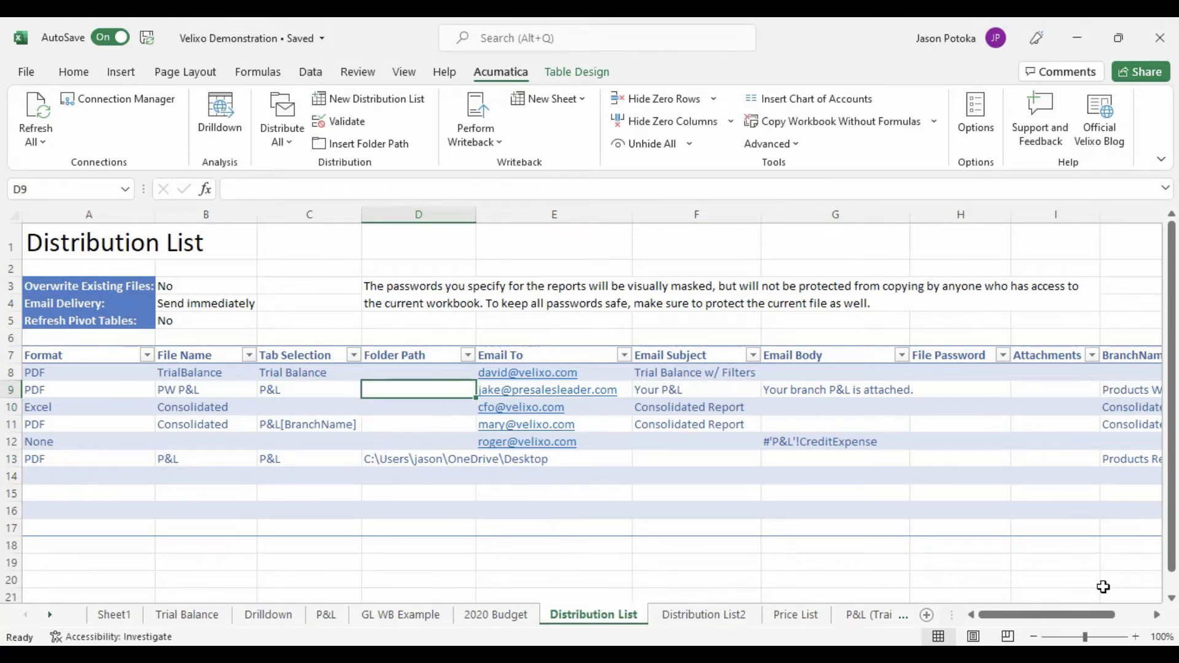
pyautogui.moveTo(1102, 621)
pyautogui.mouseDown()
pyautogui.moveTo(1120, 621)
pyautogui.moveTo(1082, 624)
pyautogui.mouseUp()
pyautogui.click(388, 459)
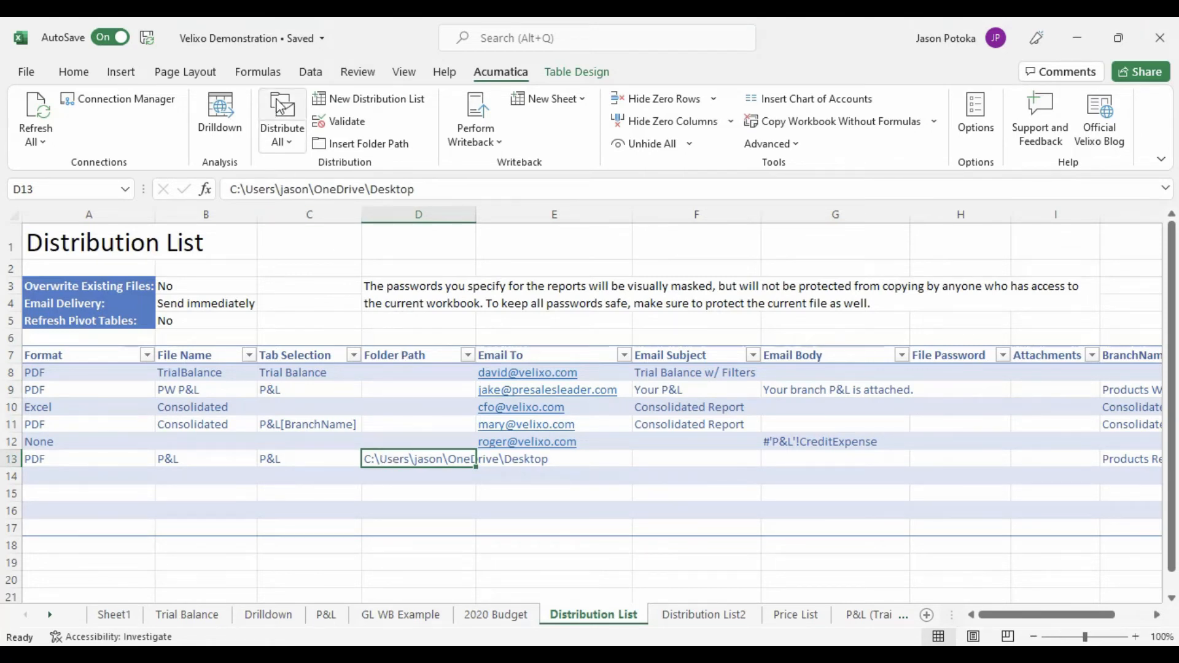
# - Distribute only the PW P&L row of the distribution list
pyautogui.click(384, 394)
pyautogui.click(287, 143)
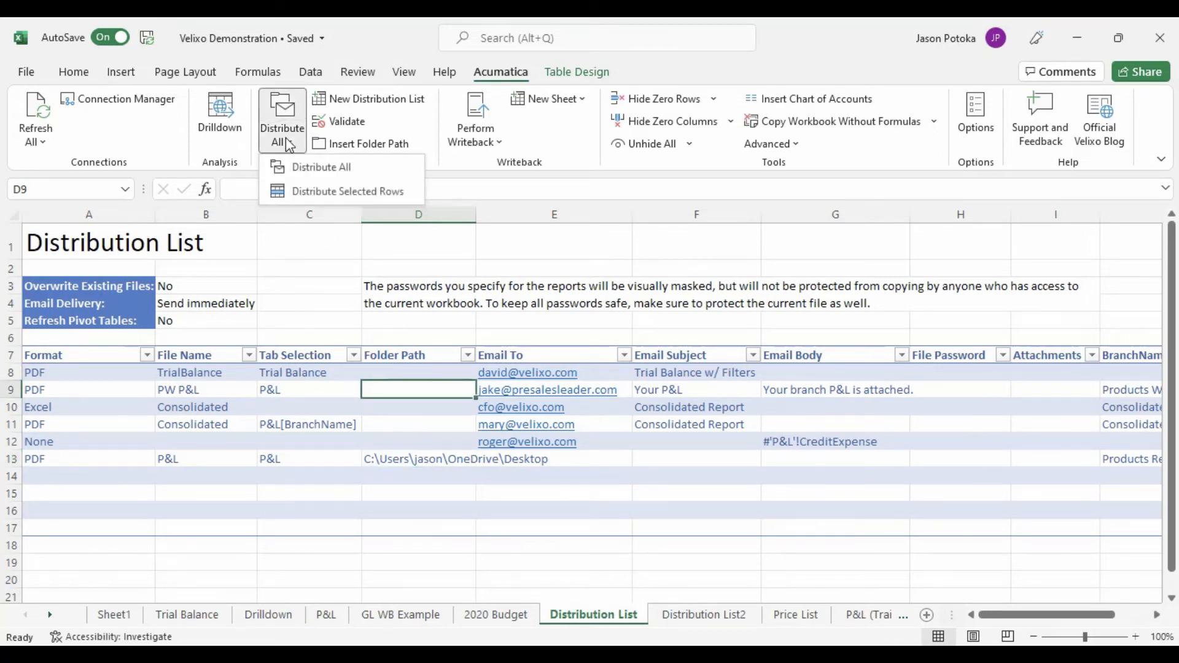
pyautogui.click(354, 194)
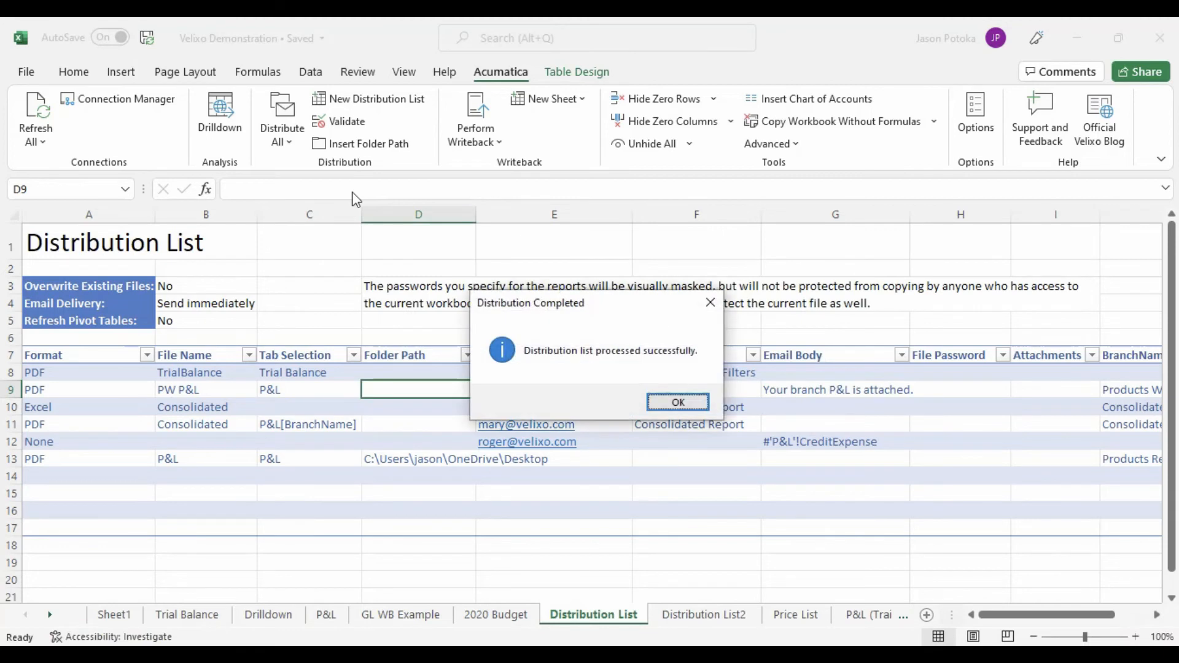
pyautogui.click(678, 403)
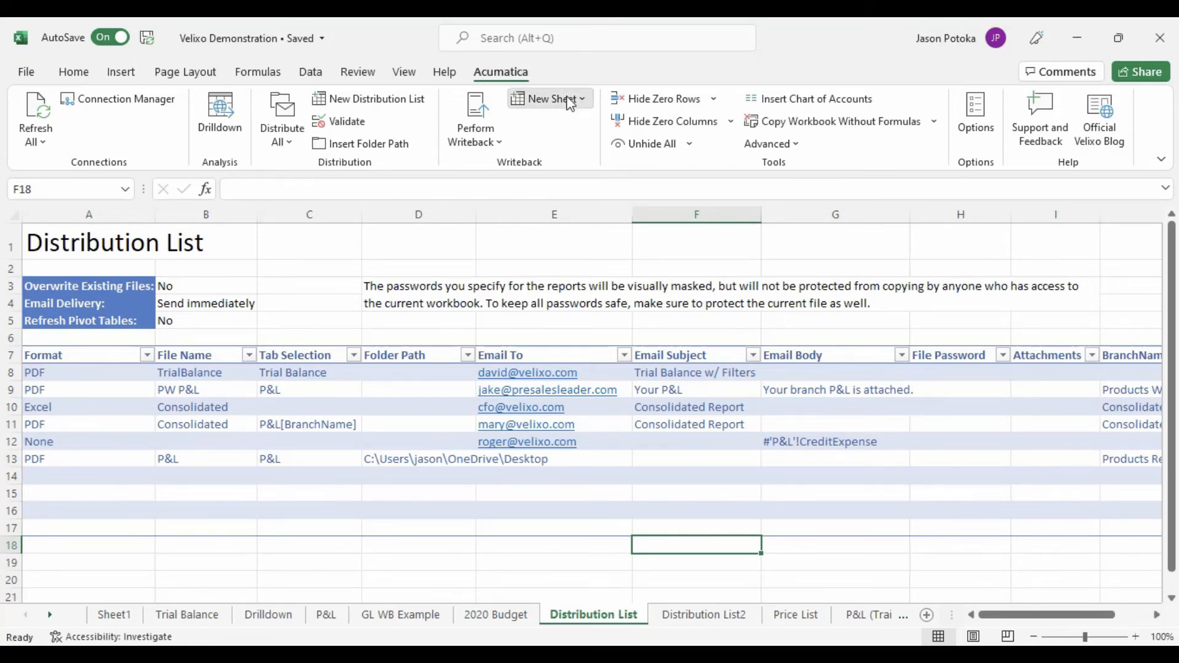
# - Add a new Journal Transaction writeback sheet to the workbook
pyautogui.click(570, 102)
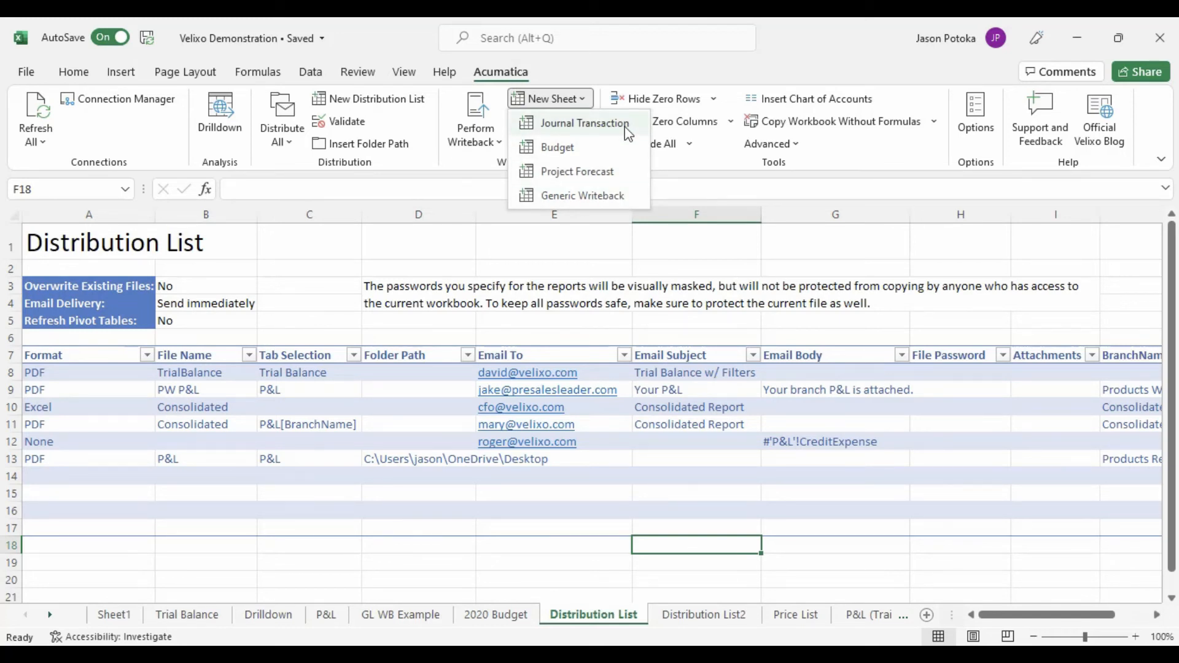
pyautogui.click(626, 128)
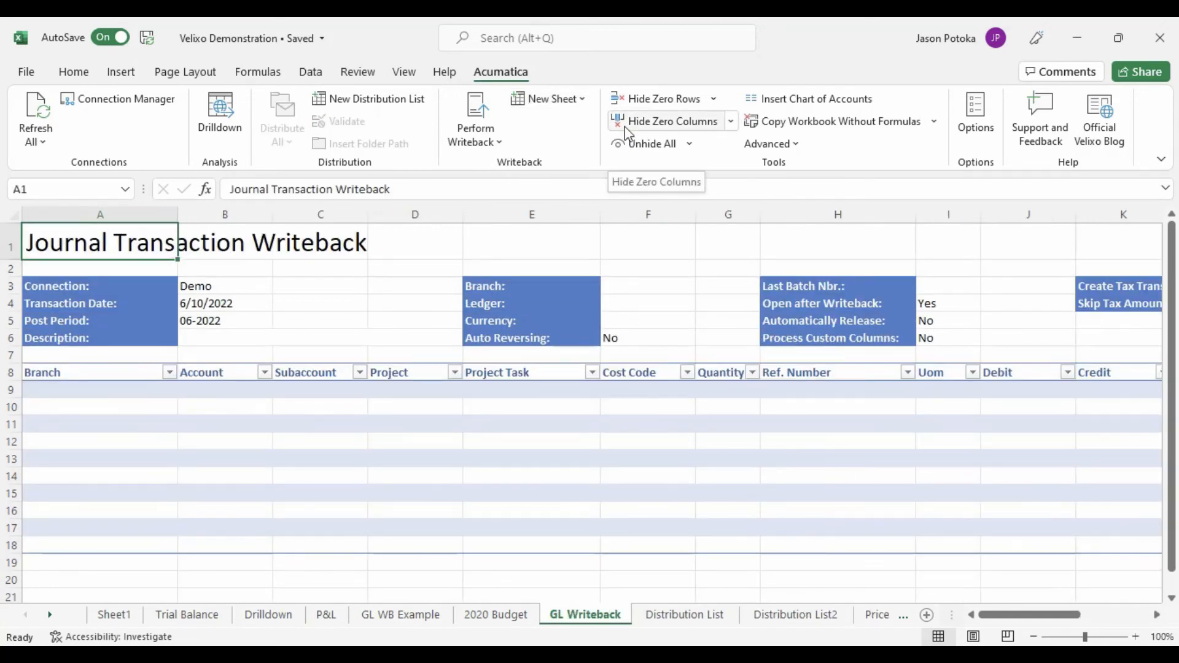
# - On the GL WB Example sheet, inspect the CC fee, PRODWHOLE revenue and % Sales formulas and write the journal transaction back to Acumatica
pyautogui.click(404, 615)
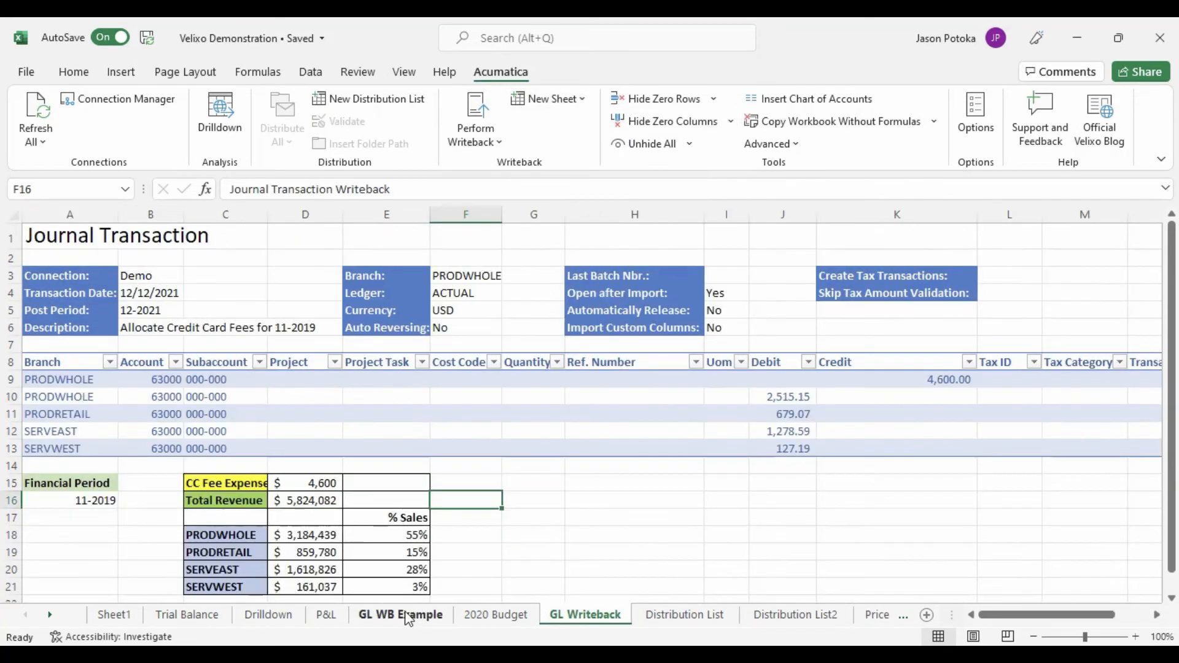
pyautogui.click(326, 485)
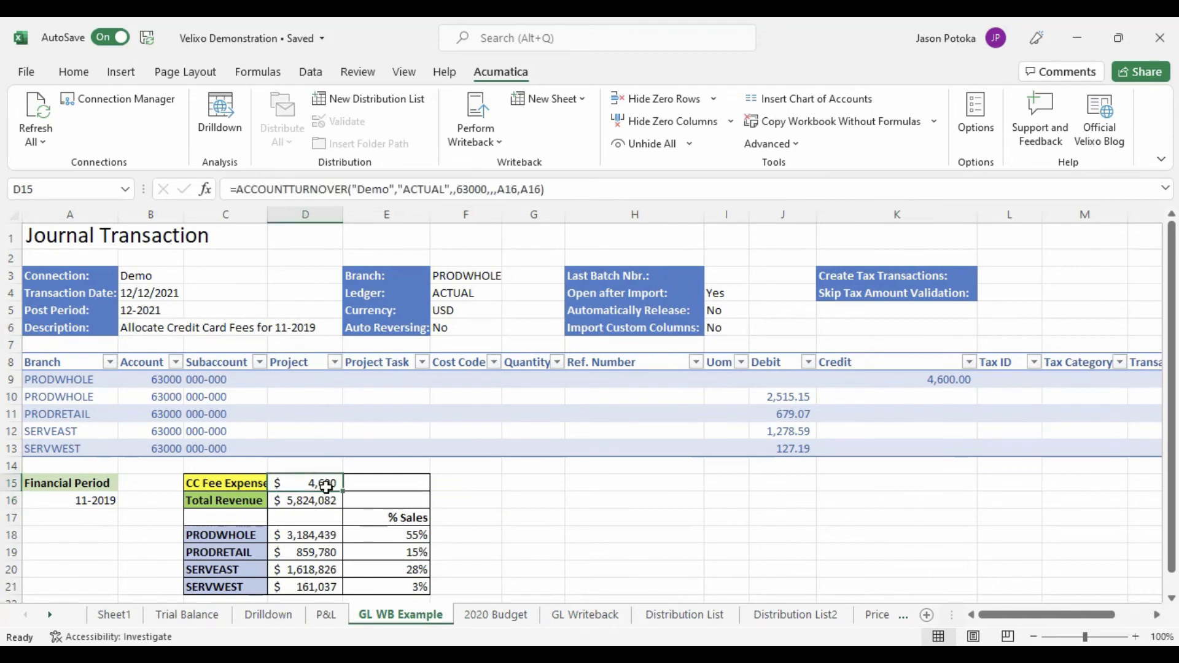
pyautogui.click(326, 534)
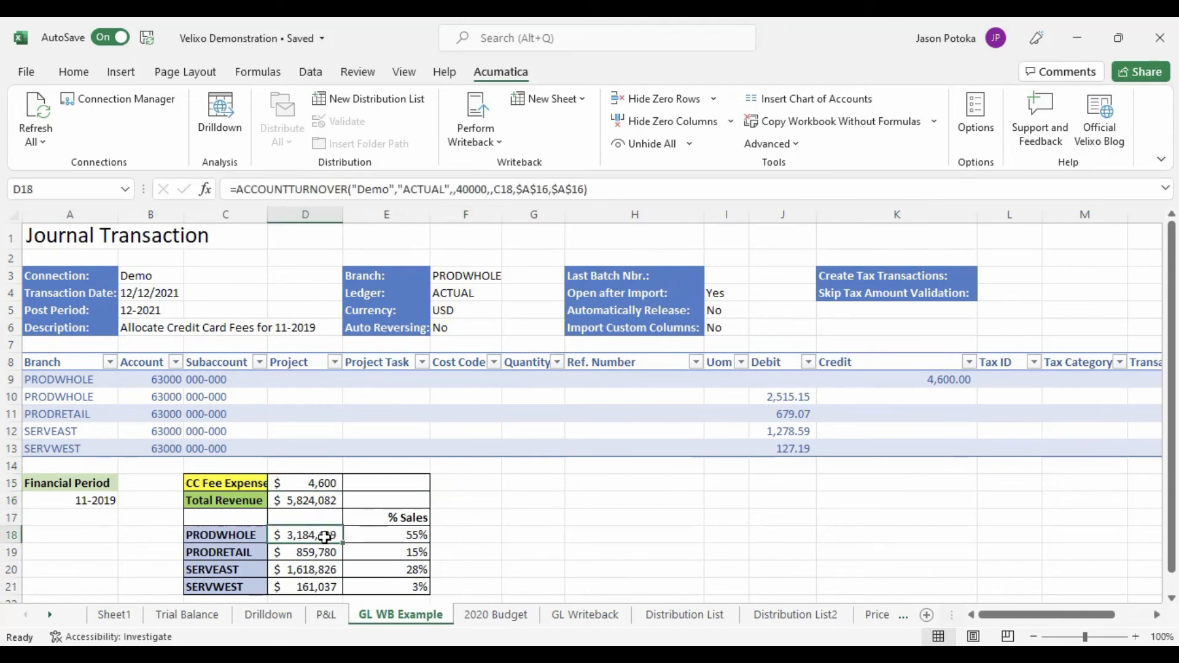
pyautogui.click(417, 539)
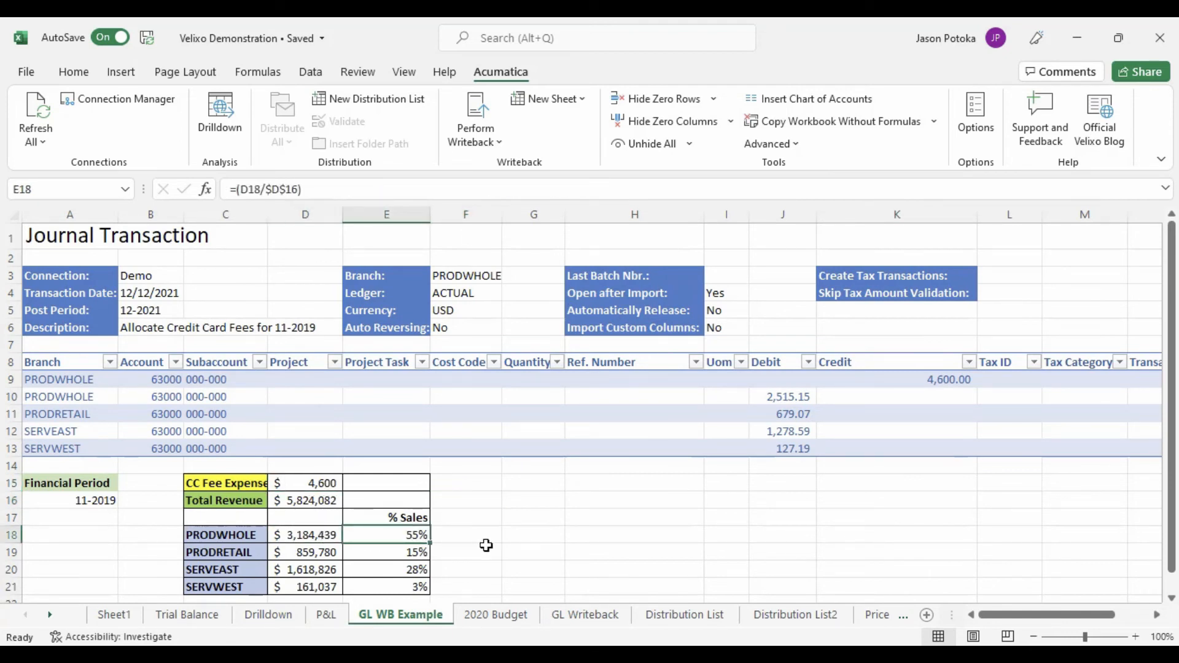
pyautogui.click(479, 110)
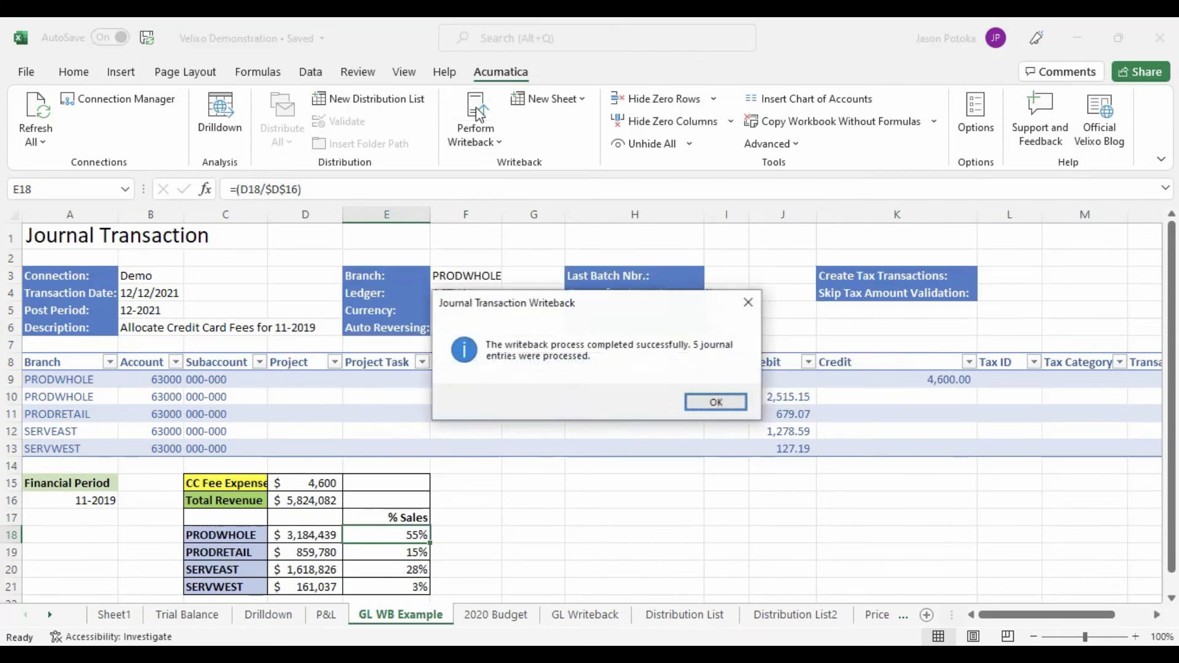
pyautogui.click(716, 401)
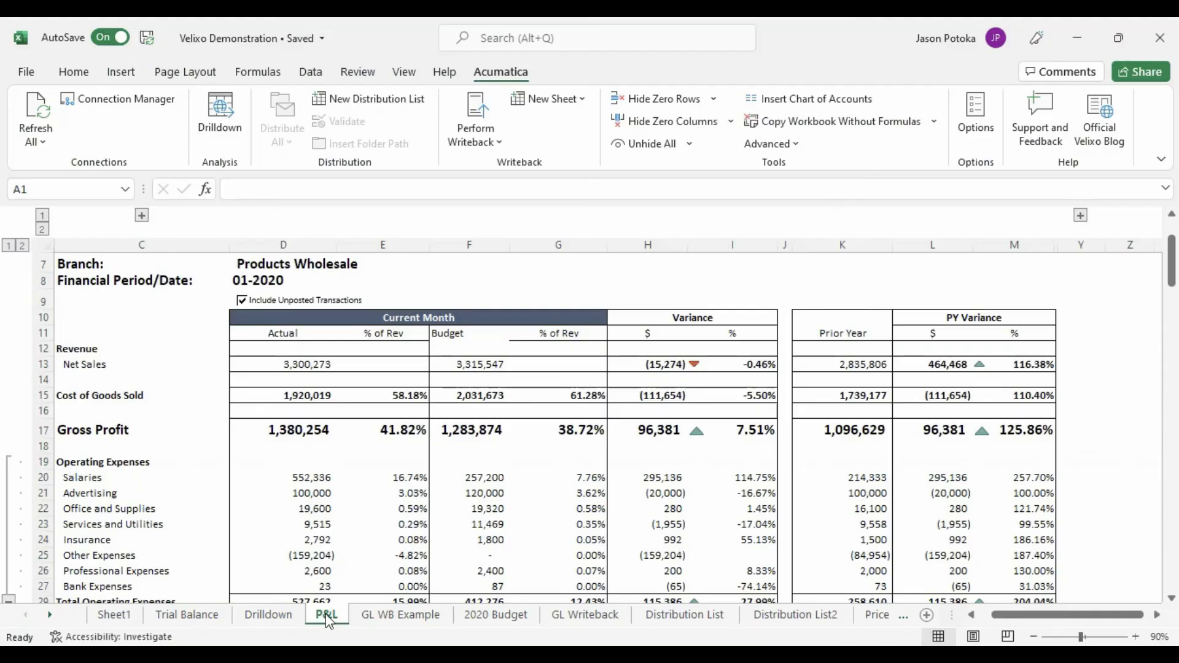
# - View the heading of the Profit & Loss report on the P&L sheet
pyautogui.scroll(2, 234, 460)
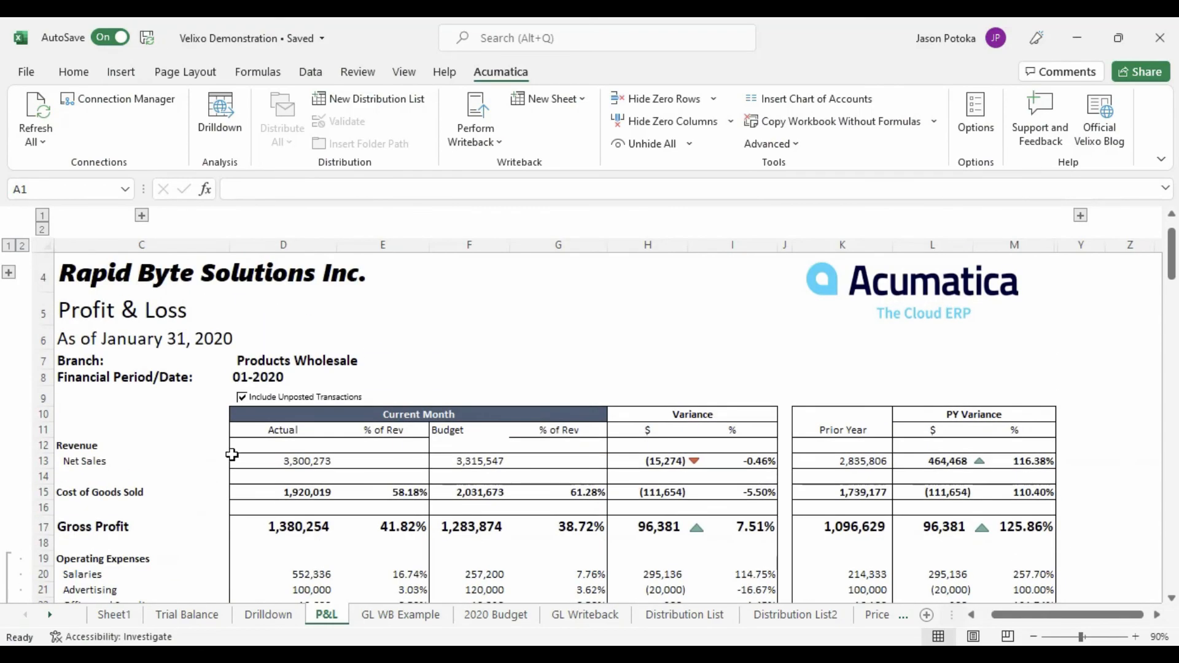